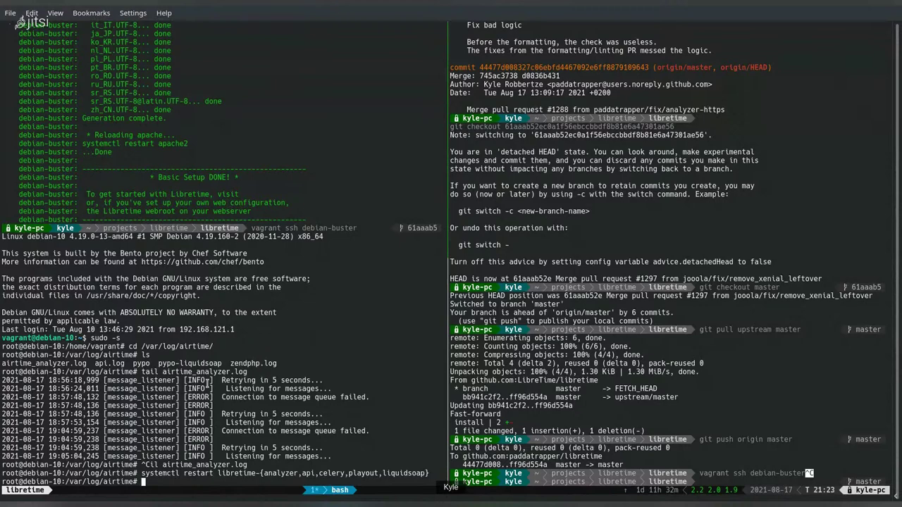
Step: Follow new entries of airtime_analyzer.log live by running tail with the -f option
key("Up")
key("Up")
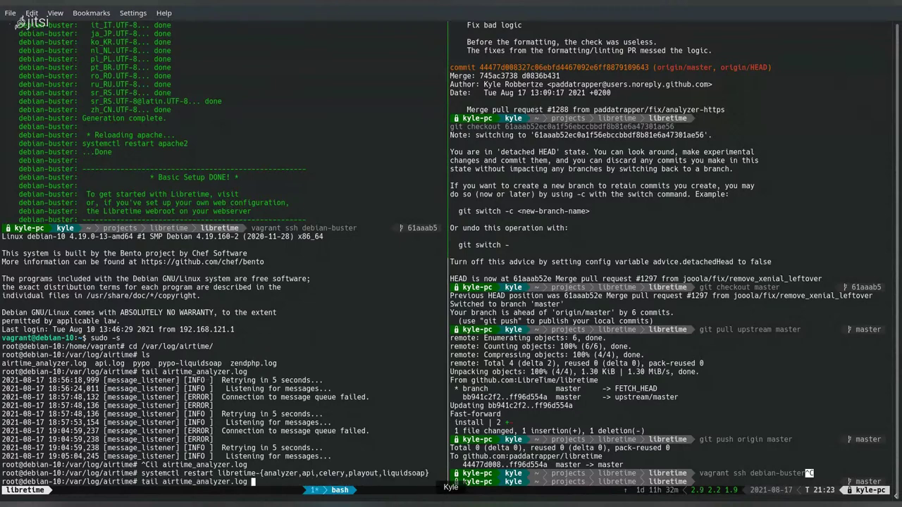
key("Home")
key("Right")
key("Right")
key("Right")
key("Right")
key("Right")
type("-f")
key("Return")
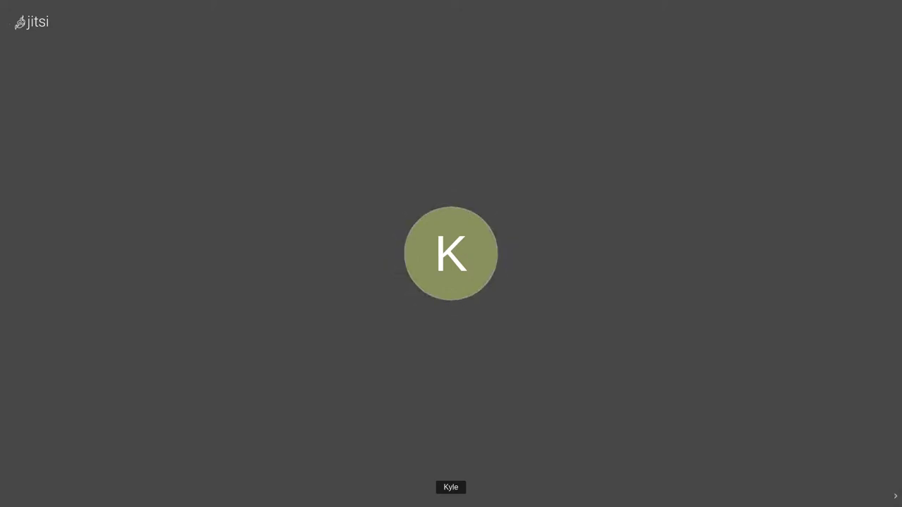
key("f")
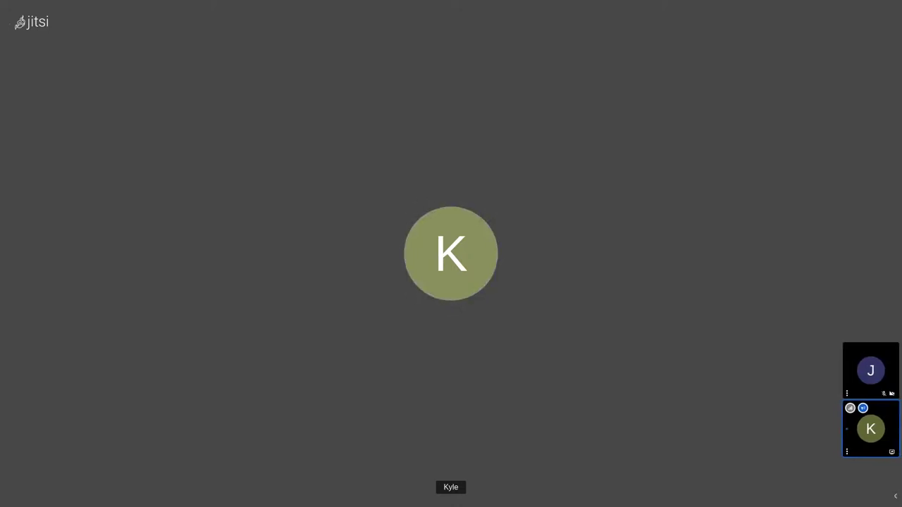
key("f")
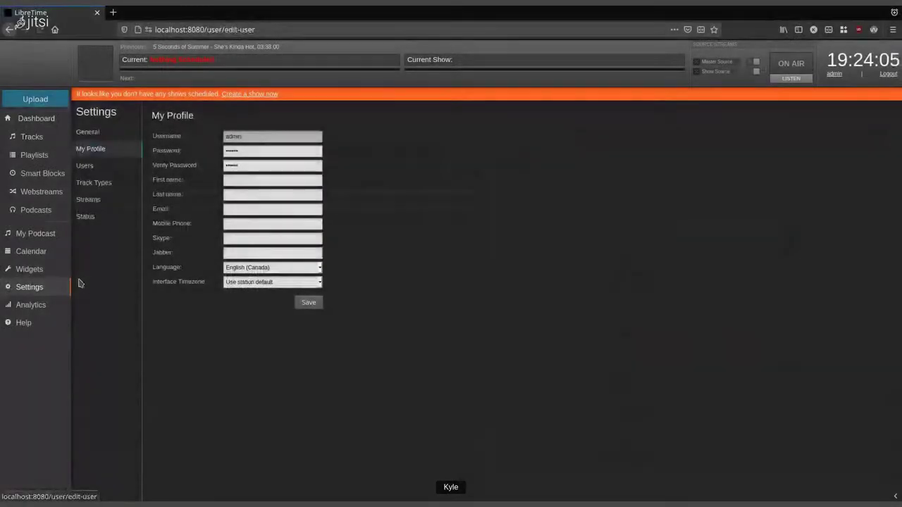
Step: Check the LibreTime service status page and look through the station's General settings
left_click(98, 223)
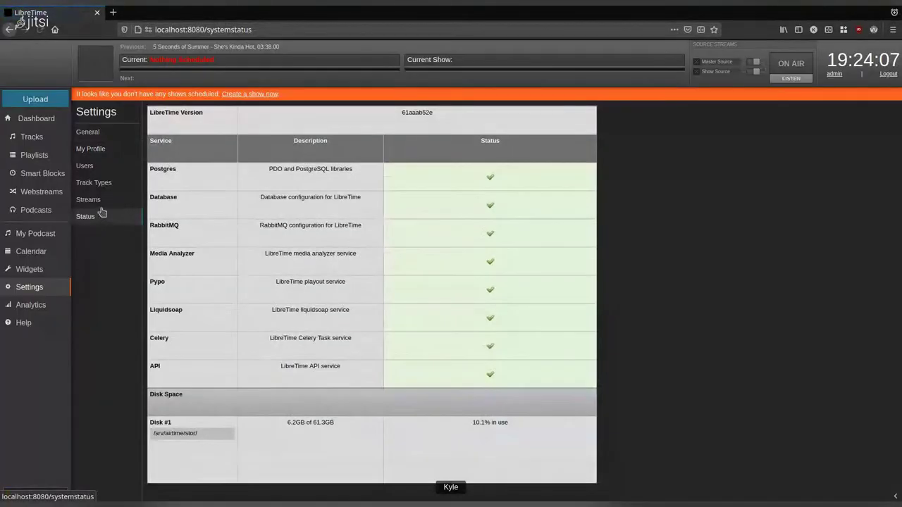
left_click(91, 134)
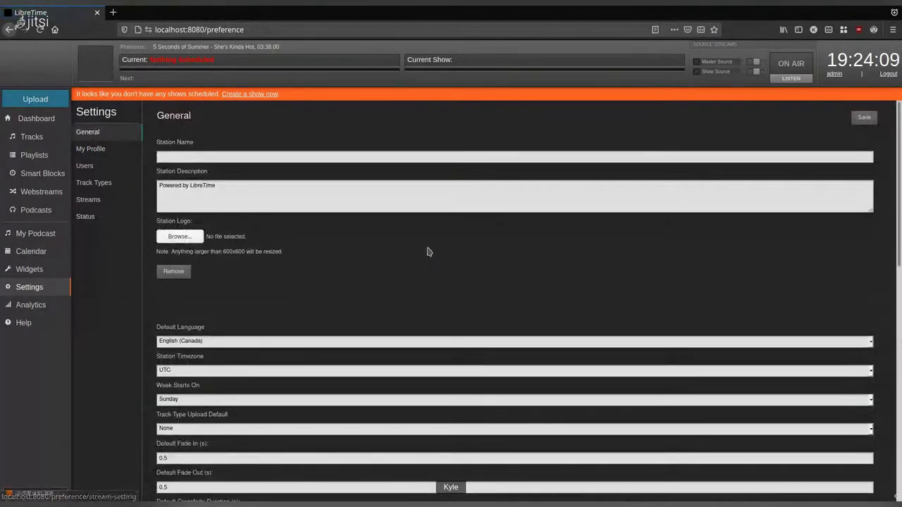
scroll(423, 303, "down", 1)
scroll(148, 281, "down", 5)
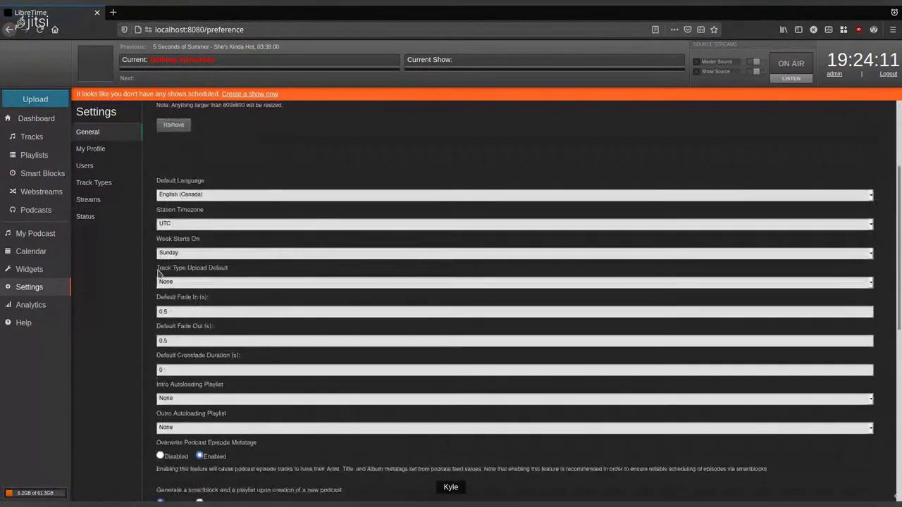
scroll(148, 332, "down", 7)
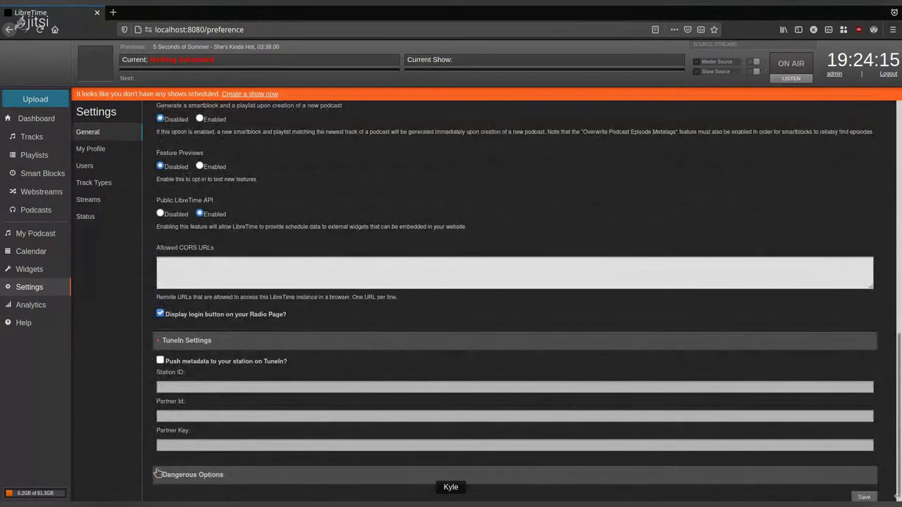
scroll(150, 324, "up", 3)
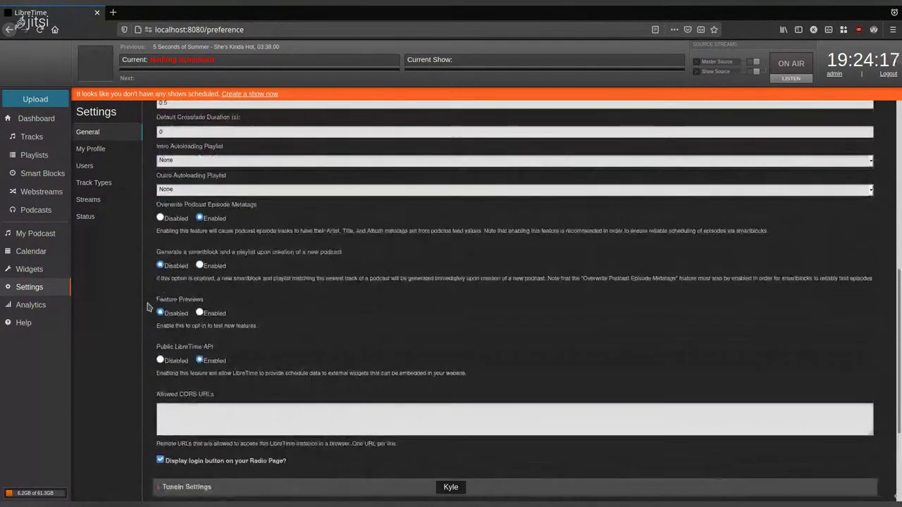
scroll(148, 307, "up", 3)
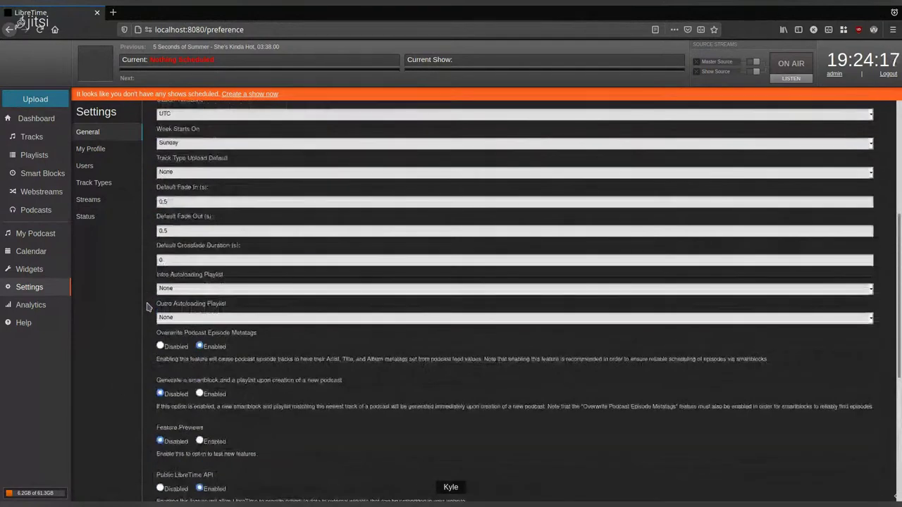
scroll(185, 179, "up", 3)
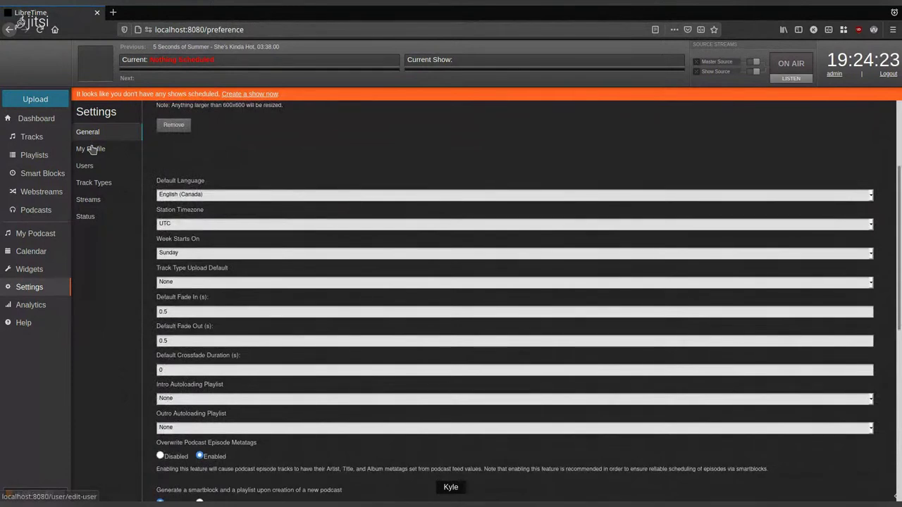
Step: View the My Profile, Users and Track Types settings pages in turn
left_click(92, 149)
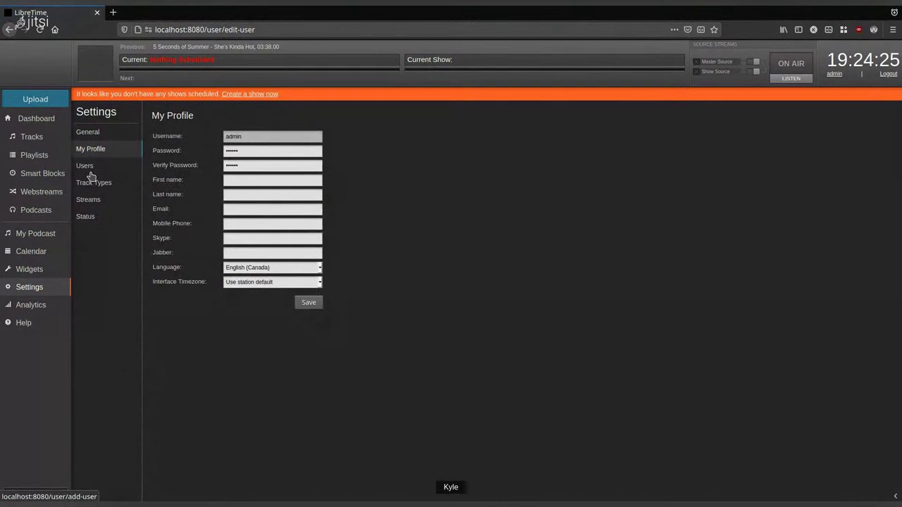
left_click(90, 174)
left_click(103, 185)
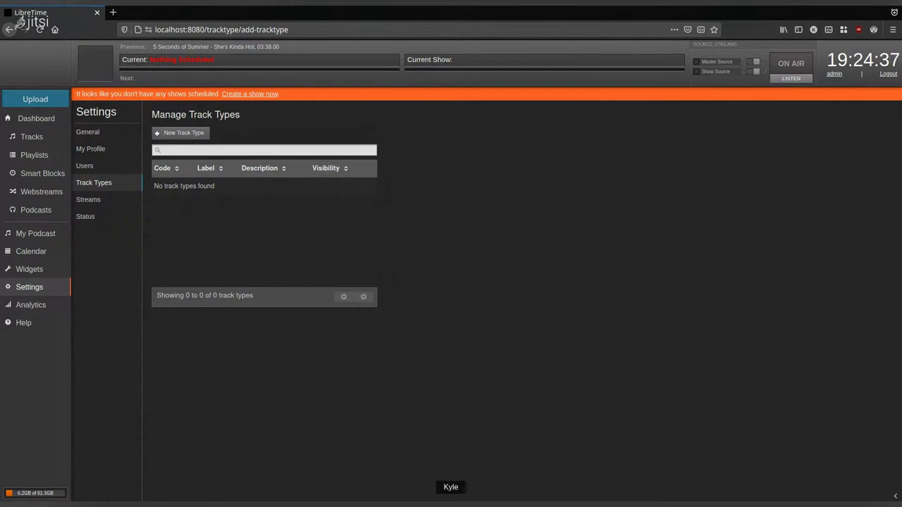
Step: Open the LibreTime/libretime repository on github.com in a new browser tab
left_click(111, 13)
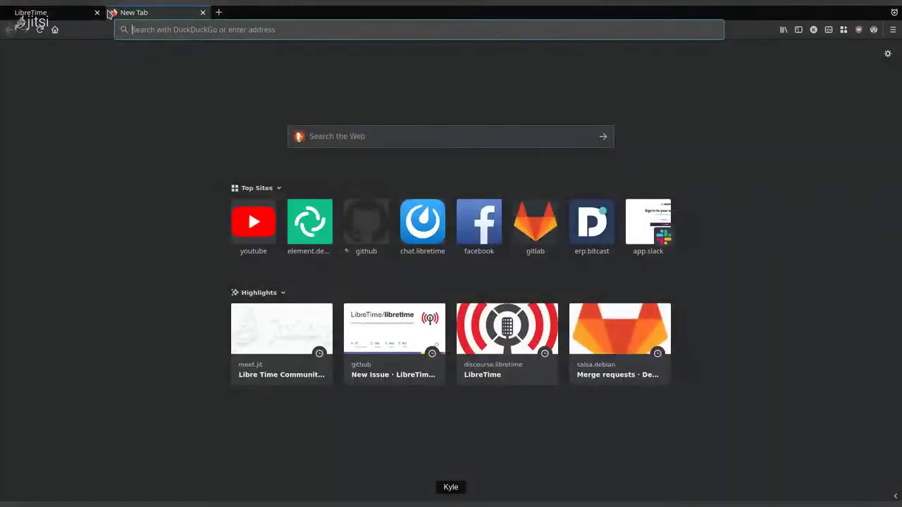
type("github.com")
key("Return")
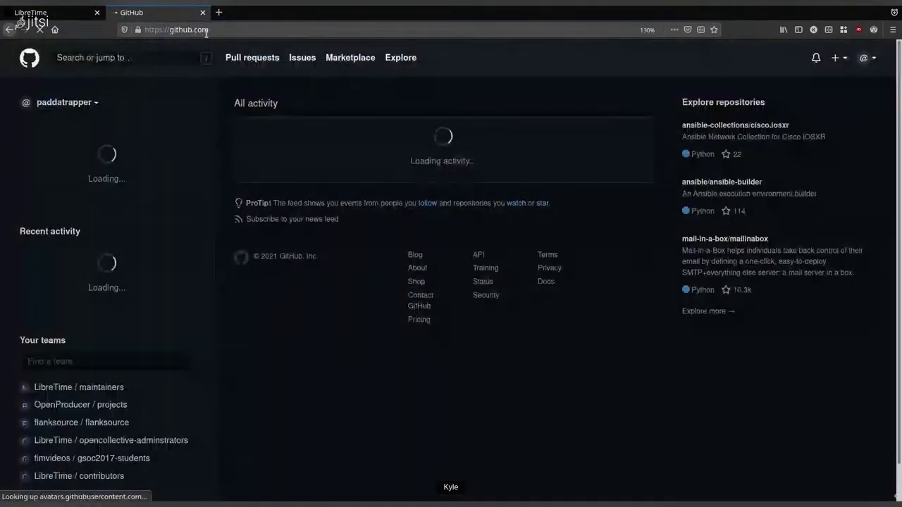
left_click(211, 29)
left_click(214, 30)
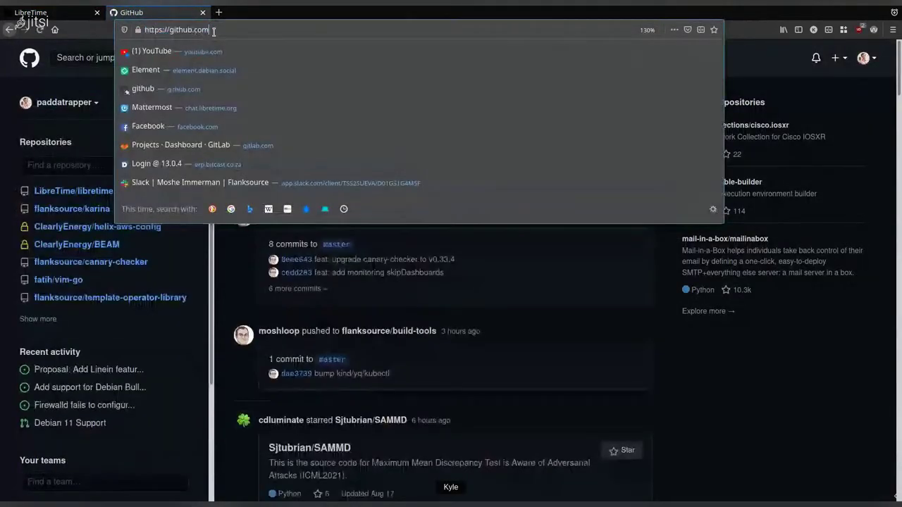
type("/libretime/")
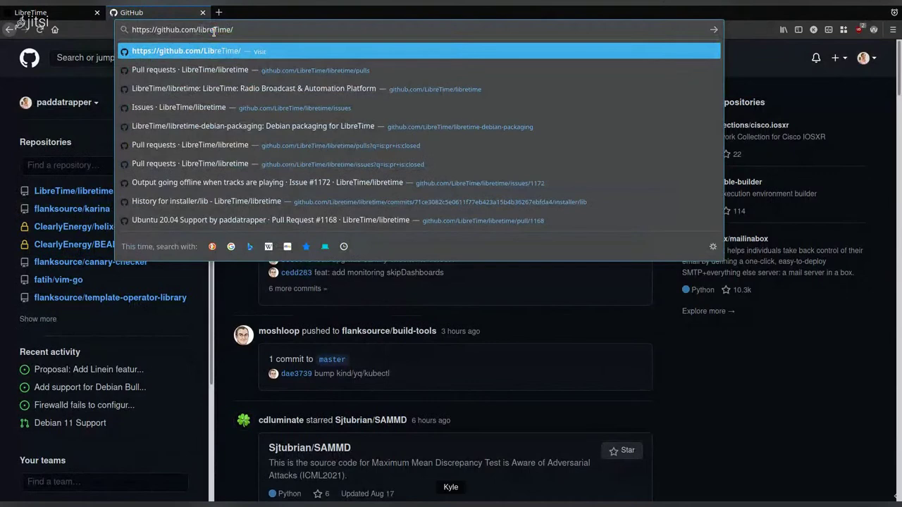
type("libretime")
key("Delete")
key("Return")
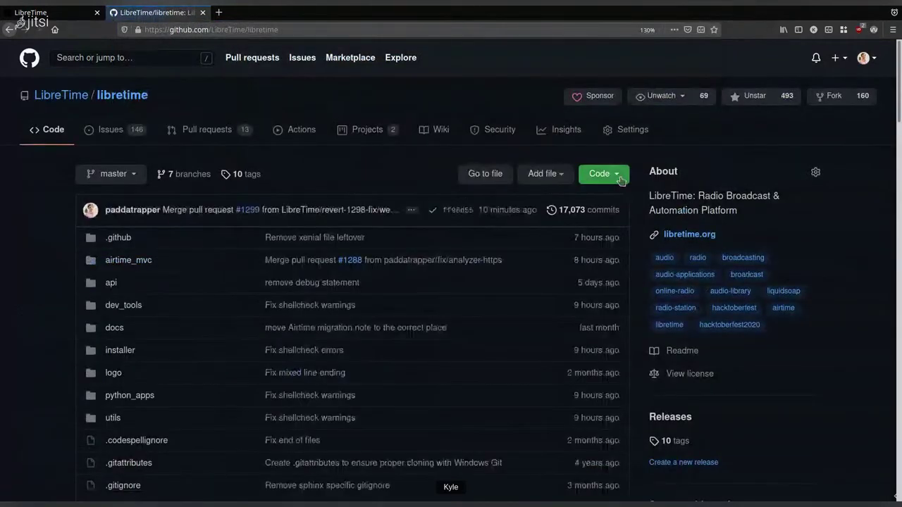
Step: Start a new issue in the repository using the Bug report template
left_click(110, 130)
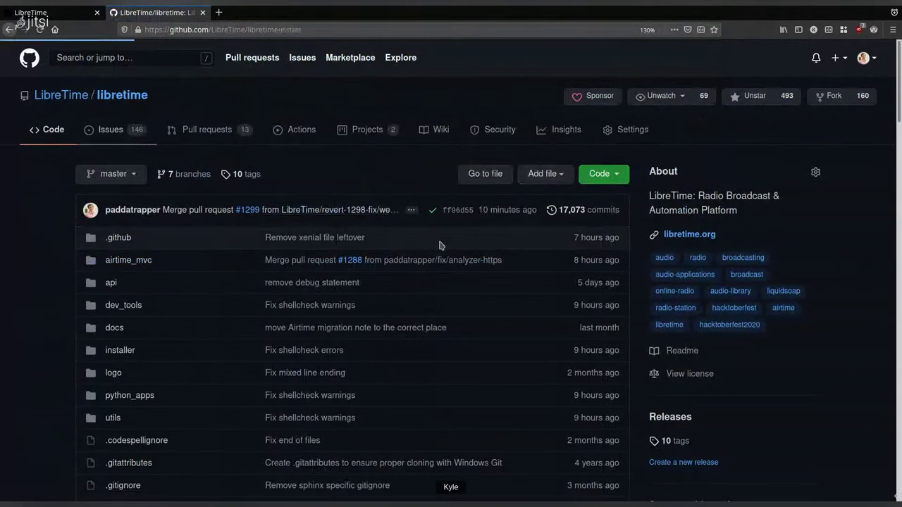
left_click(783, 174)
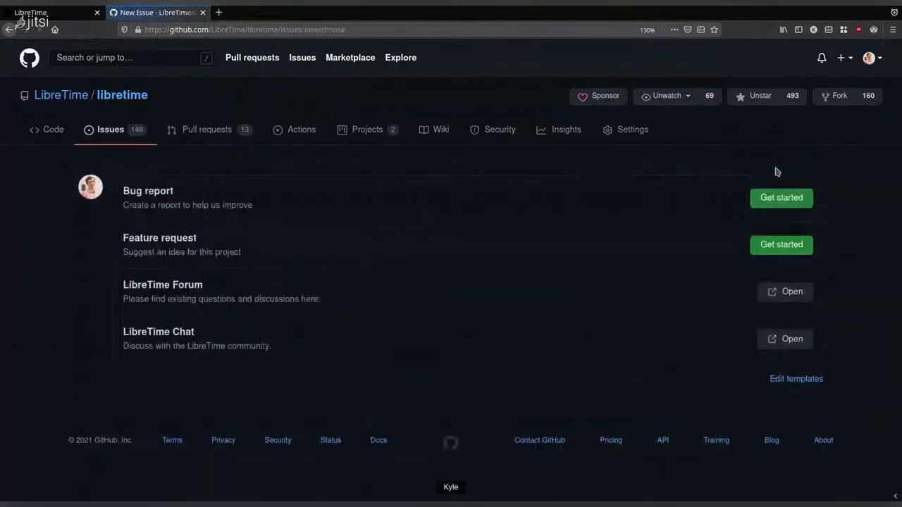
left_click(798, 198)
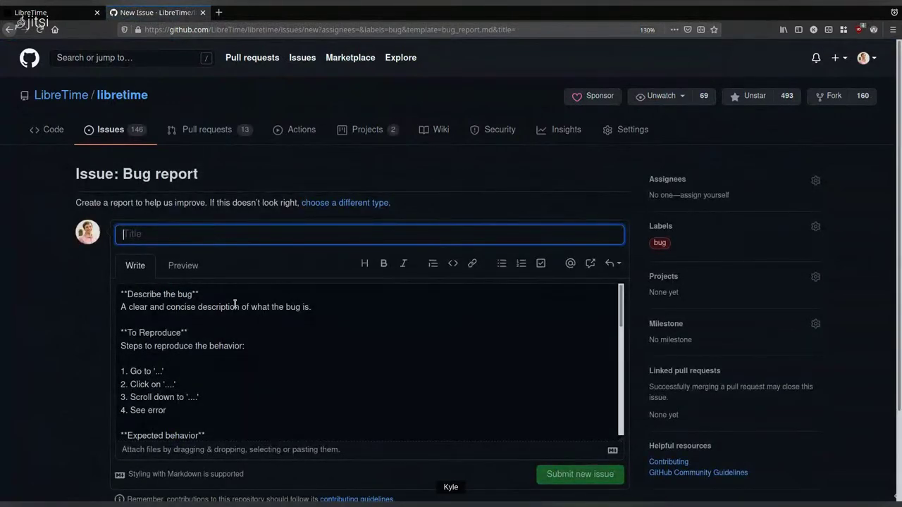
type("Get start")
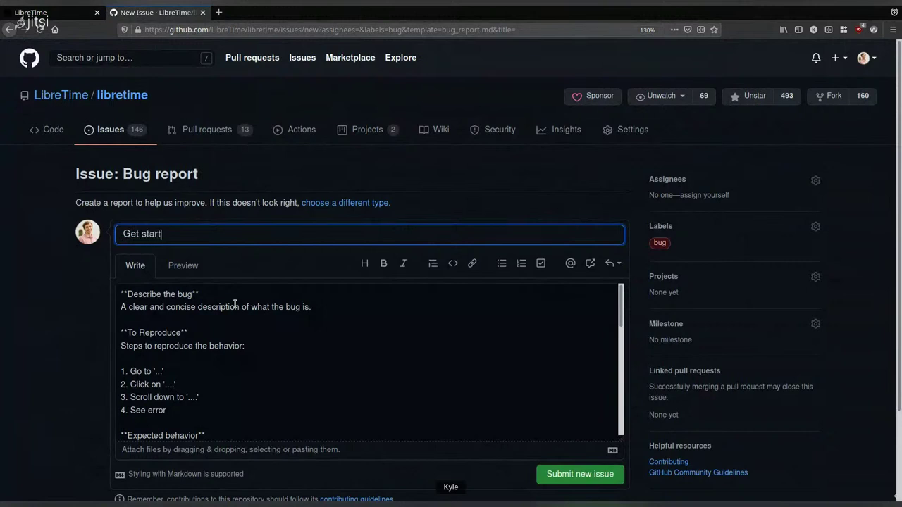
type("ed doc")
key("BackSpace")
key("BackSpace")
type("mentation does not")
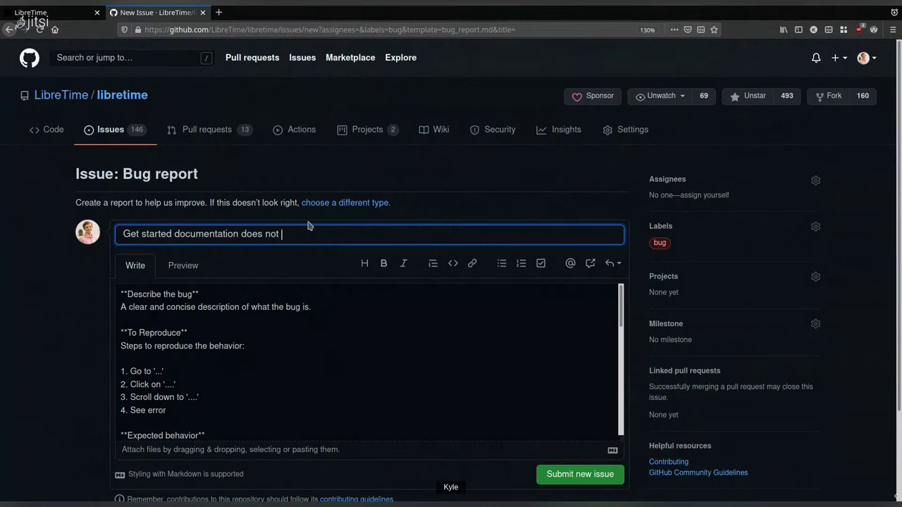
Step: Set the issue title to "Track type list is empty on default install"
key("ctrl+a")
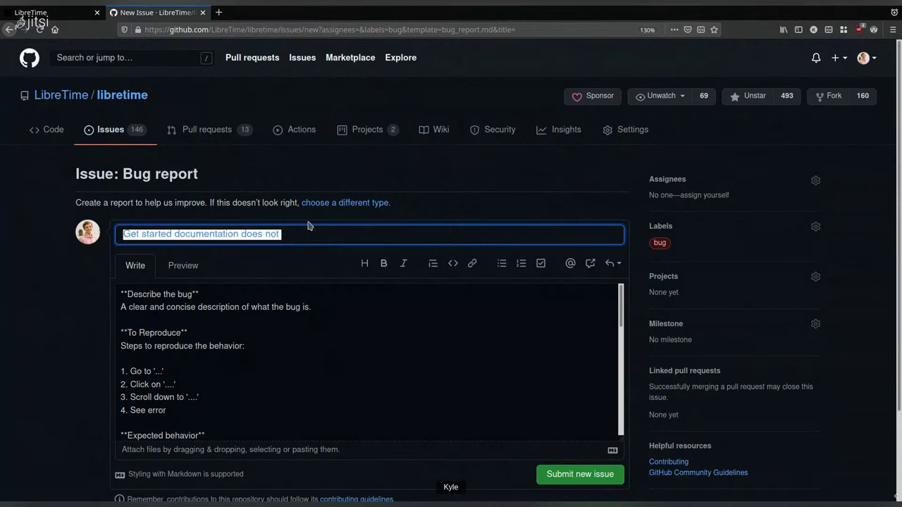
type("Track")
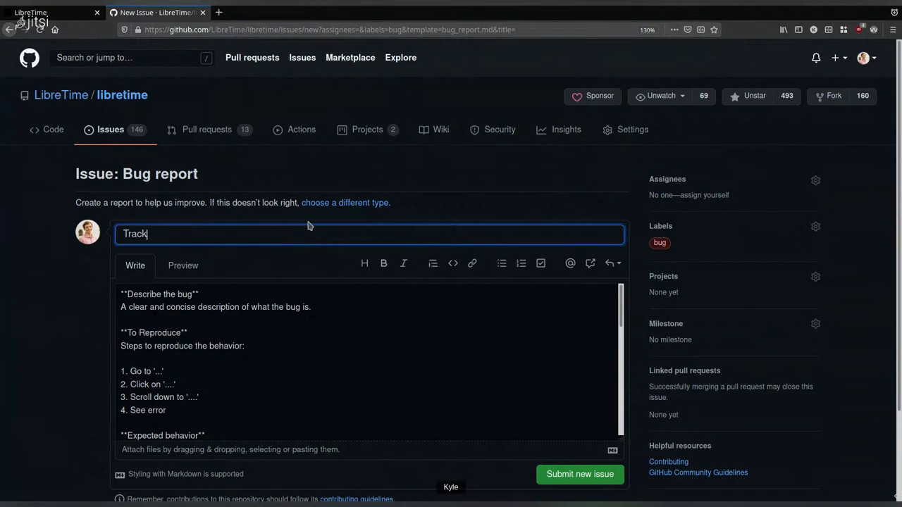
type(" Type list")
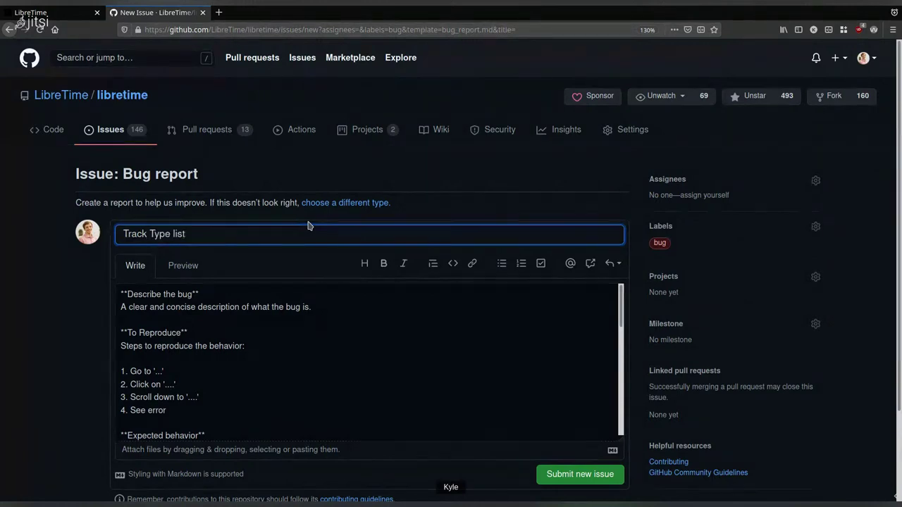
key("ctrl+Left")
key("ctrl+Left")
key("Delete")
type("t")
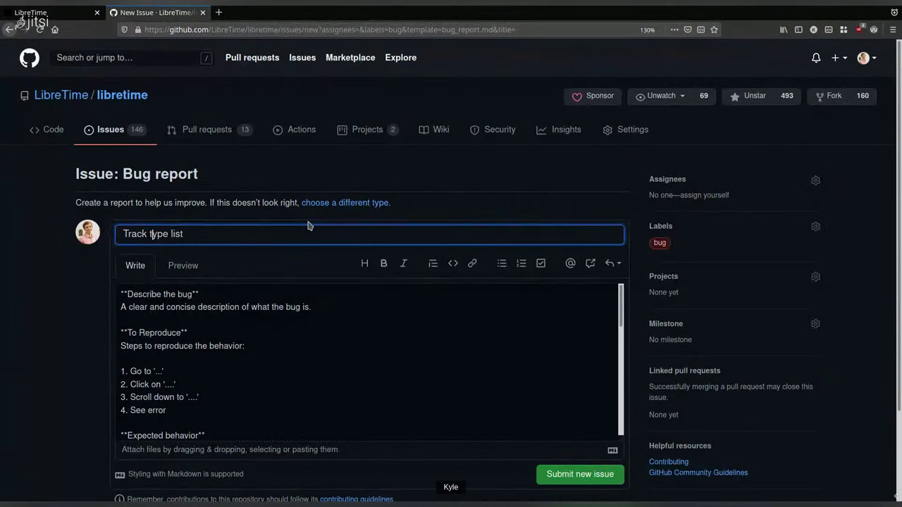
type(" is empty on default install")
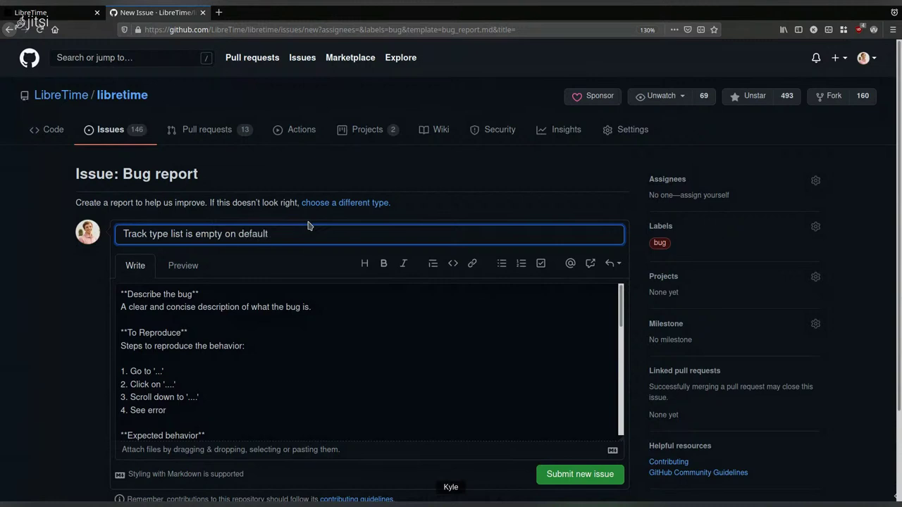
Step: Replace the placeholder under "Describe the bug" with "When a new LT instance is created, there are no default track"
triple_click(285, 308)
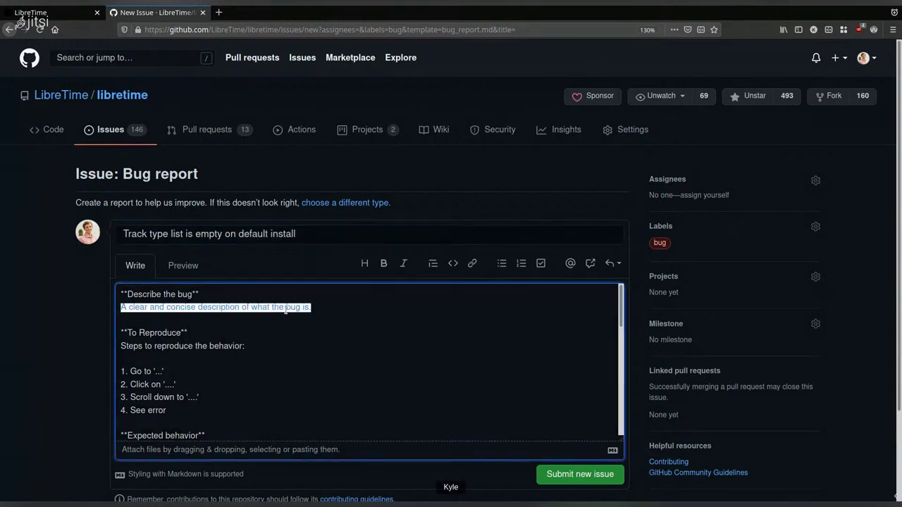
key("BackSpace")
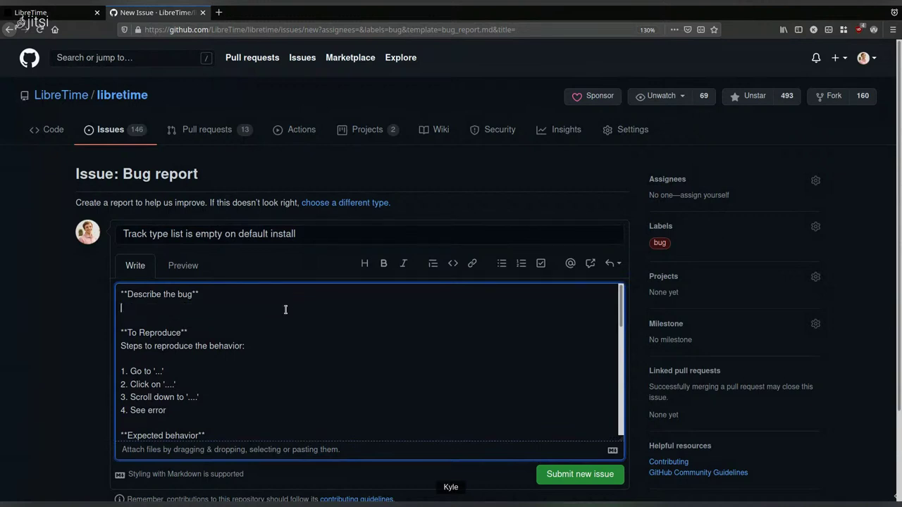
type("When a new LT instance is c")
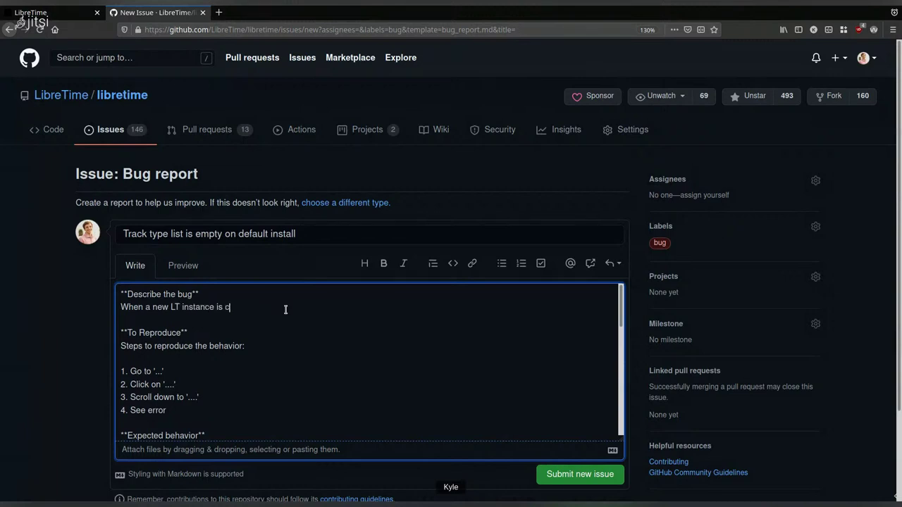
type("reated, there are no default track")
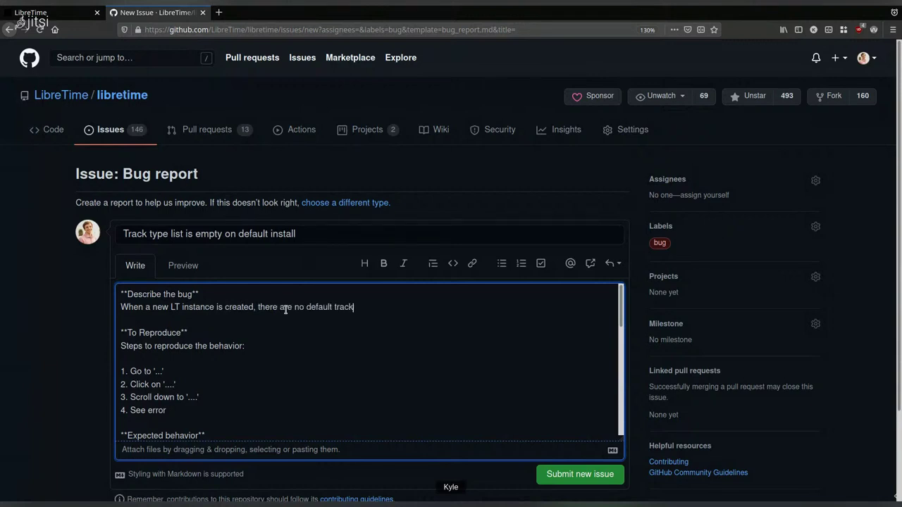
Step: Continue the bug description with " types and the install/set up documentation does not instruct the user to create "
type(" type s")
key("BackSpace")
key("BackSpace")
type("s and the install/set up ")
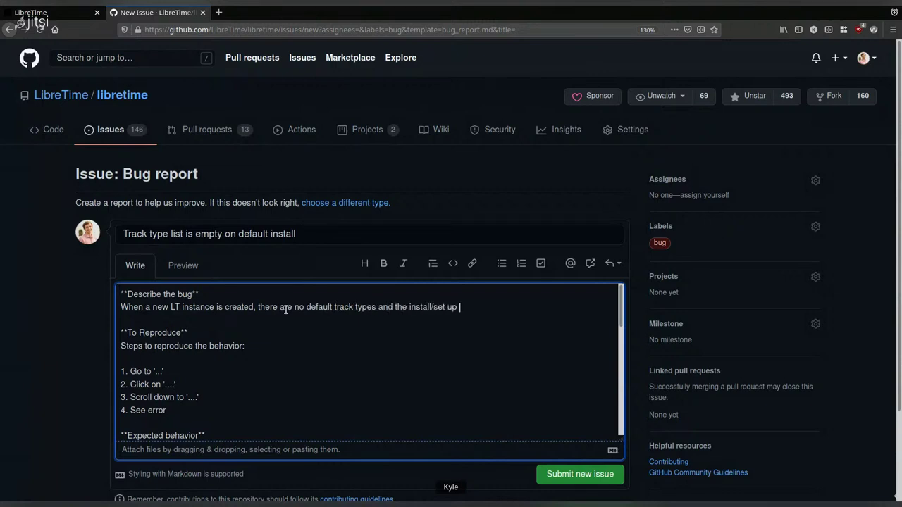
type("documentation does not instruct")
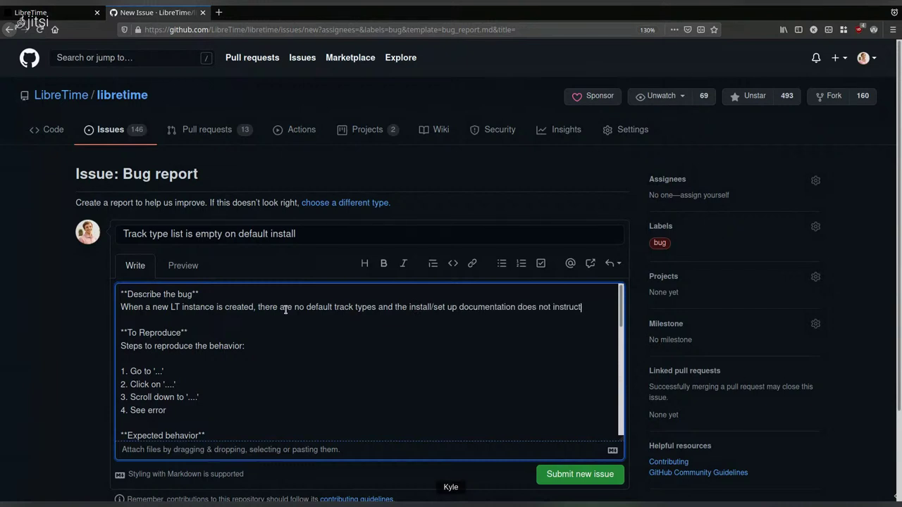
type(" the user to create ")
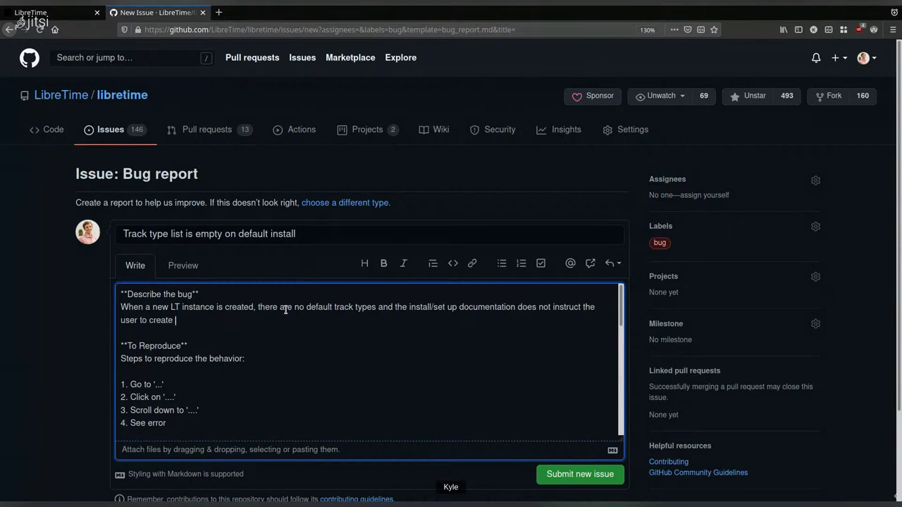
Step: Complete the bug description's sentence with "any track types. This is confusing as the only item in the list is 'None'."
type("any track types. This is con")
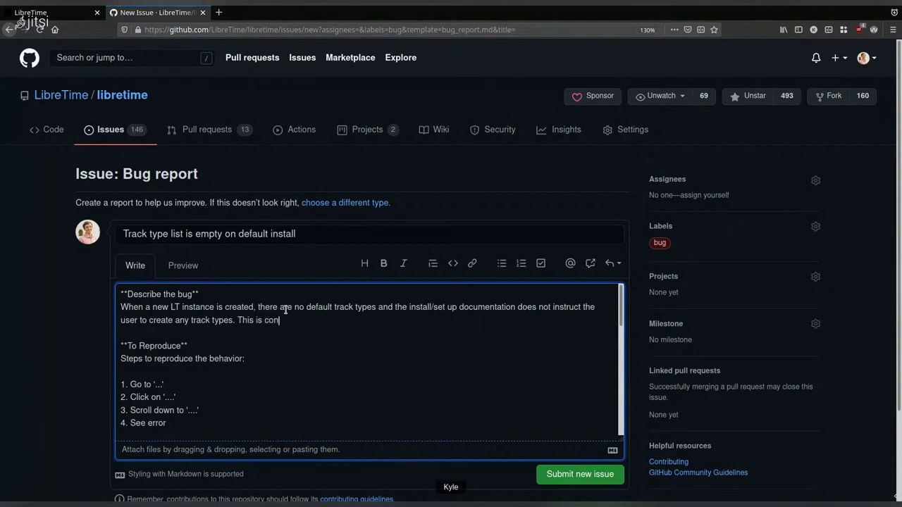
type("fusing as the only item in t")
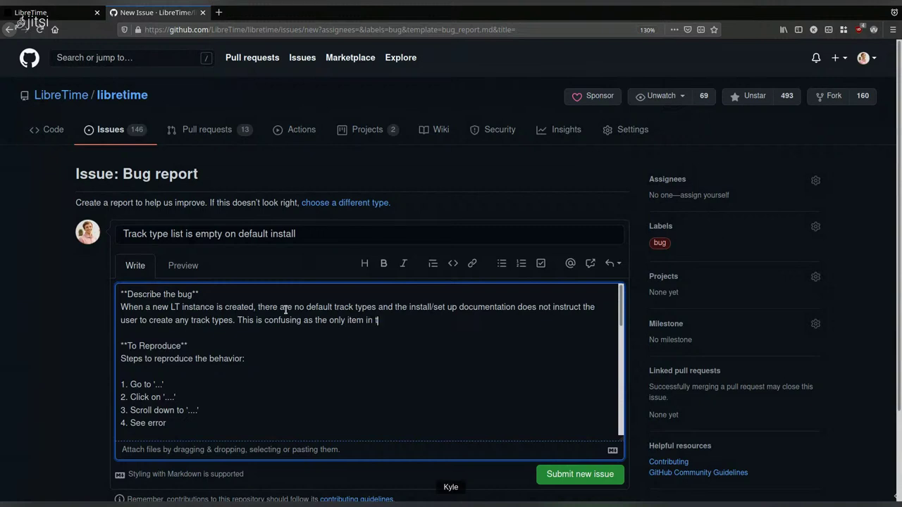
type("he list is 'None")
key("Return")
key("BackSpace")
Step: Begin another sentence in the bug description reading "You have to go to Settings->Track Types to"
scroll(129, 341, "down", 1)
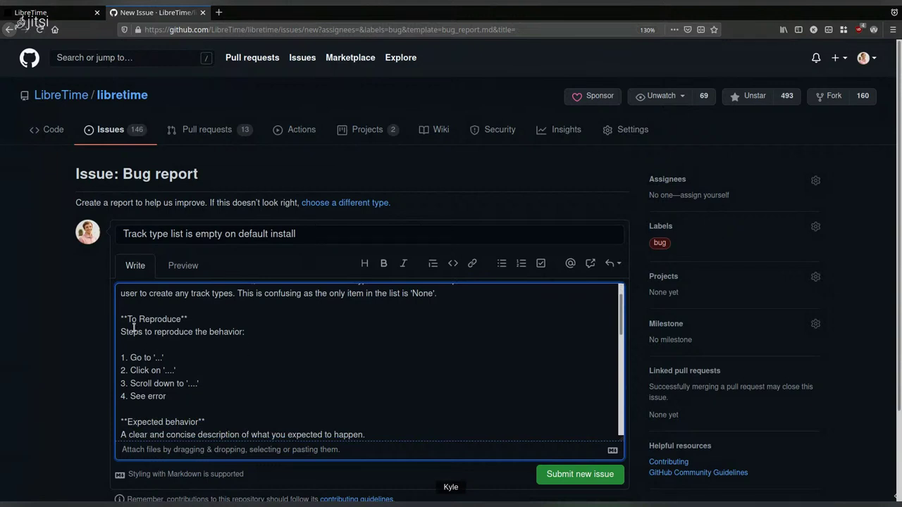
type("YOu")
key("BackSpace")
key("BackSpace")
type("ou have to go to settings")
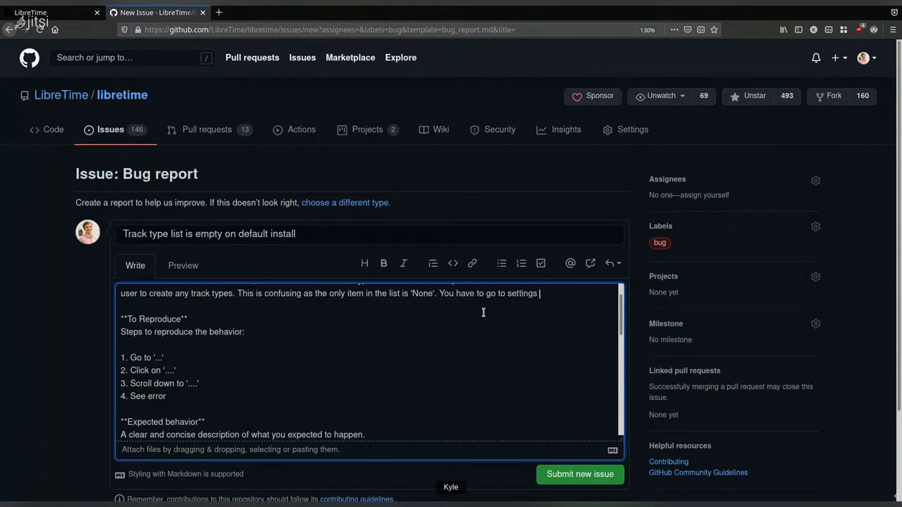
key("BackSpace")
key("BackSpace")
key("BackSpace")
key("BackSpace")
key("BackSpace")
key("BackSpace")
key("BackSpace")
key("BackSpace")
type("Settings->Track Types to set a")
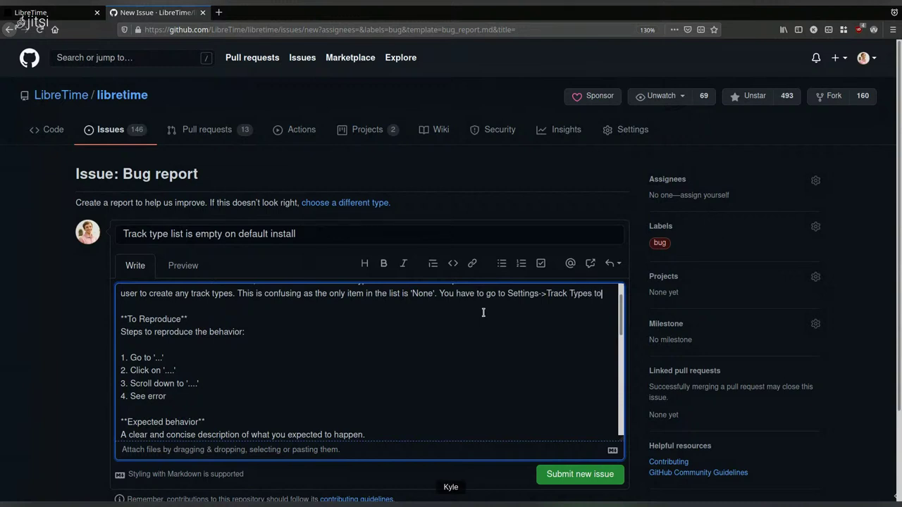
Step: Finish the sentence with "create a list and Settings -> General to set the default", putting spaces around both arrows
key("BackSpace")
key("BackSpace")
key("BackSpace")
key("BackSpace")
key("BackSpace")
key("BackSpace")
type("crea")
type("te a list")
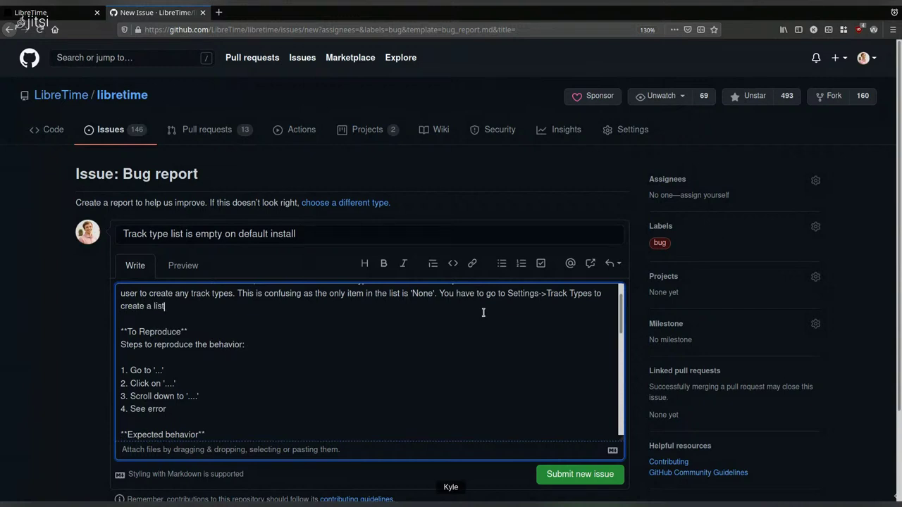
type(" and Settings-> General ")
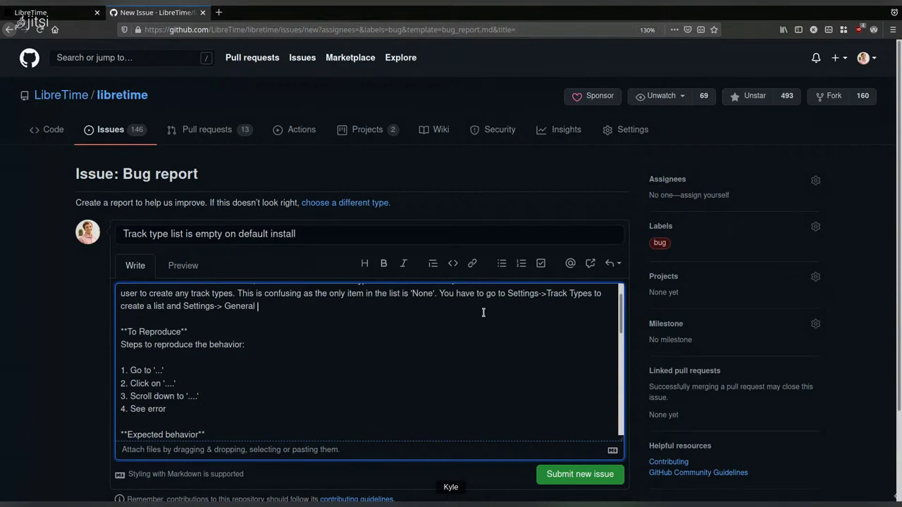
type("to set the default")
left_click(214, 306)
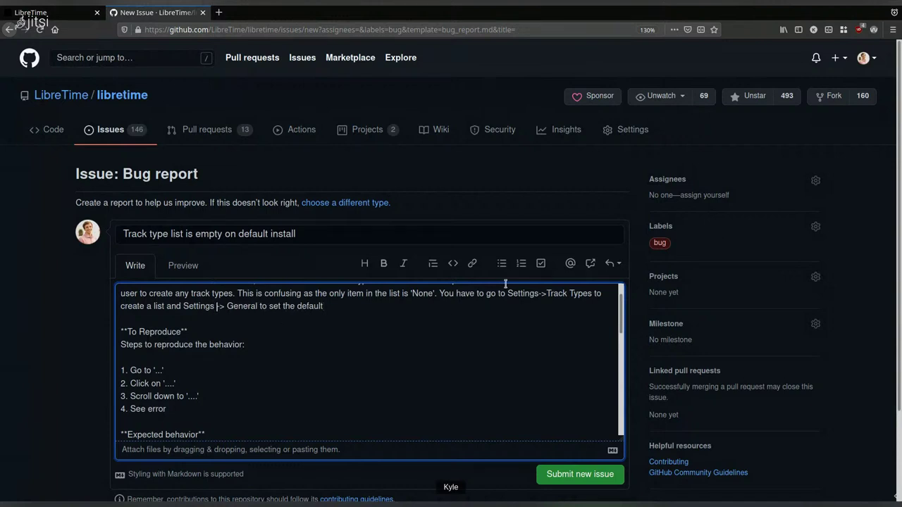
left_click(539, 294)
Step: Replace the first reproduction step with "Create vagrant machine using `vagrant up debian-buster`"
left_click_drag(131, 370, 201, 371)
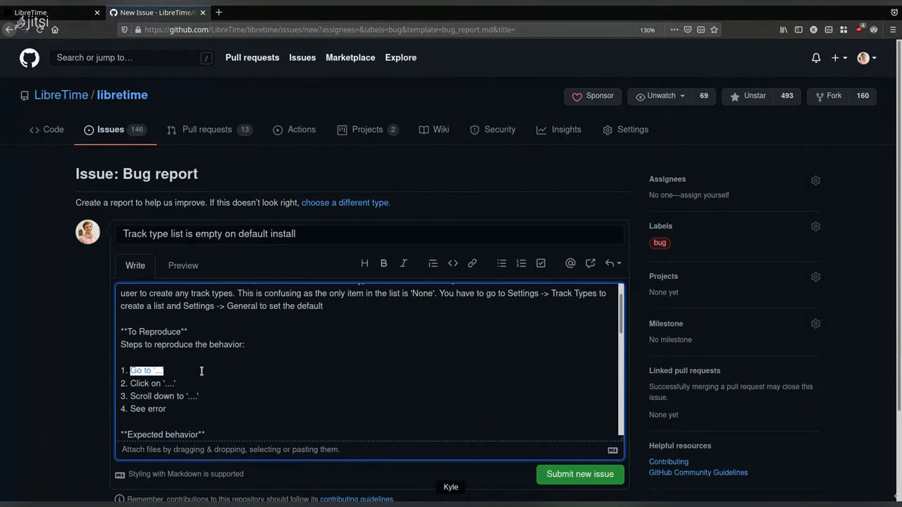
type("Create vagrant")
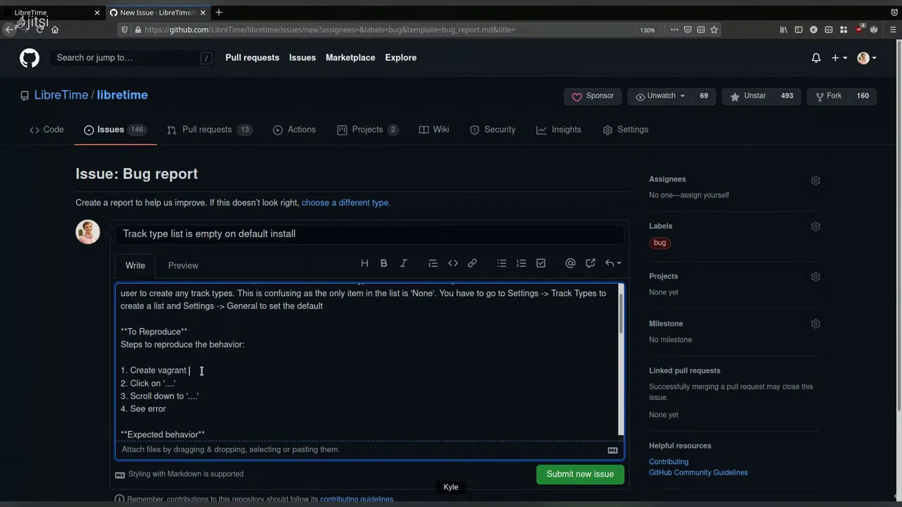
type(" machine using `vagrant up deb")
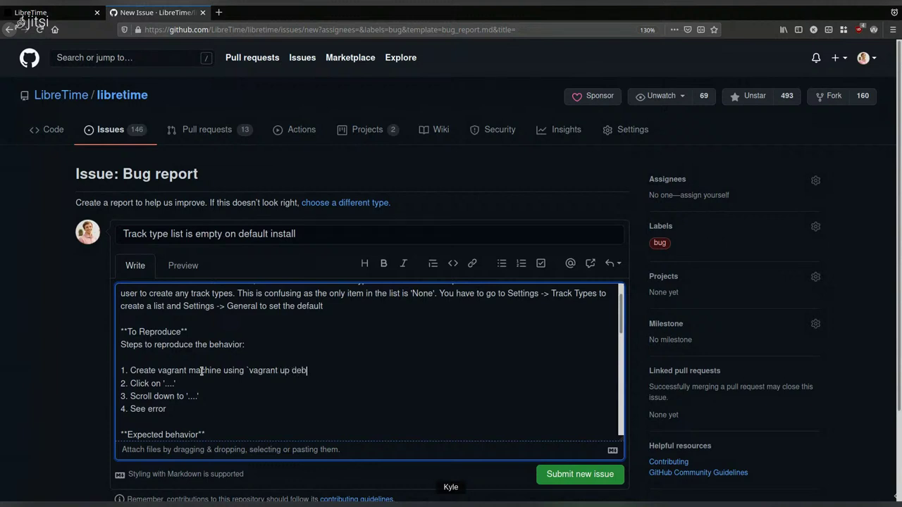
type("ian-buster`")
Step: Replace the second reproduction step with "Step through install and restart components"
left_click_drag(128, 383, 232, 384)
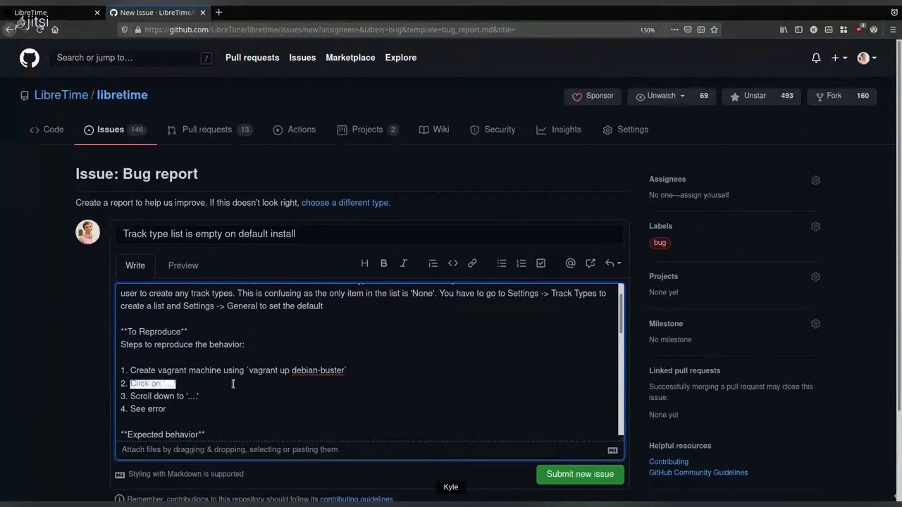
type("Step ")
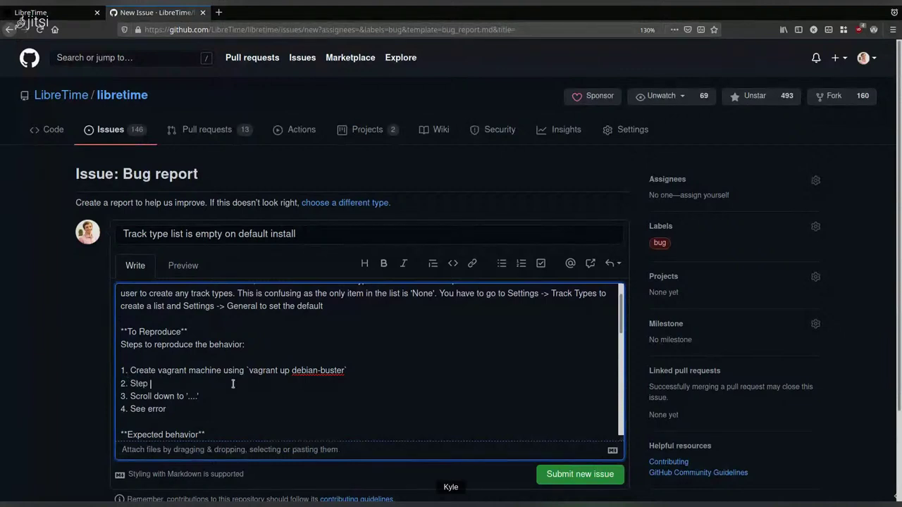
type("through install and restart")
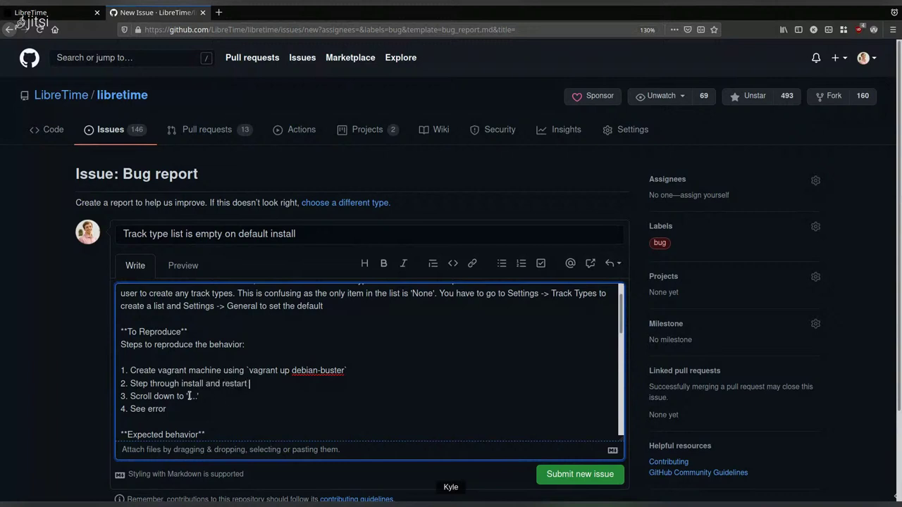
type(" components")
Step: Replace the third reproduction step with "Log in and go to Upload Track"
double_click(149, 396)
left_click_drag(130, 397, 216, 399)
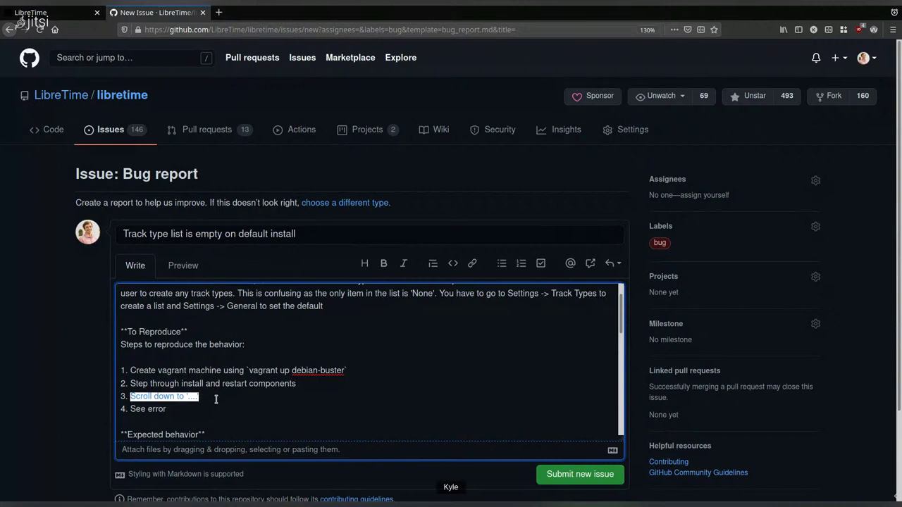
type("Upload")
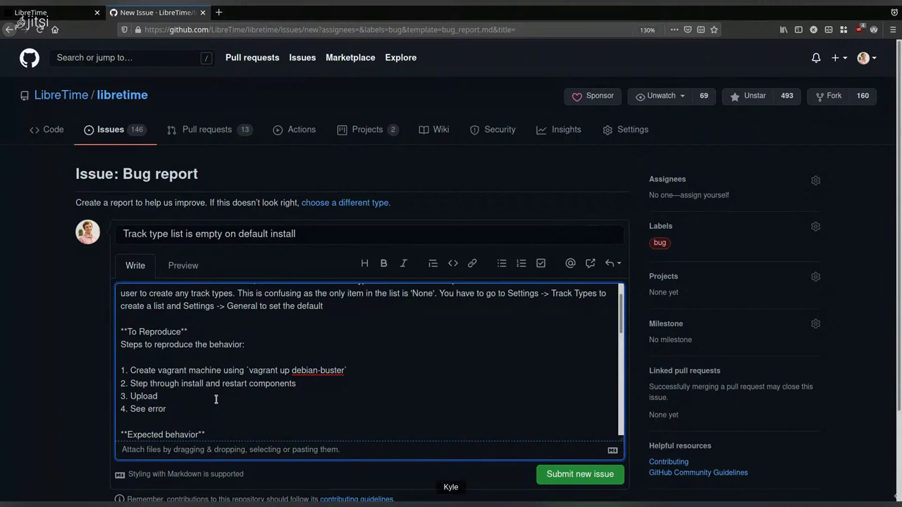
key("BackSpace")
type("n and upload")
key("BackSpace")
key("BackSpace")
key("BackSpace")
key("BackSpace")
key("BackSpace")
key("BackSpace")
key("BackSpace")
type("go to upload track")
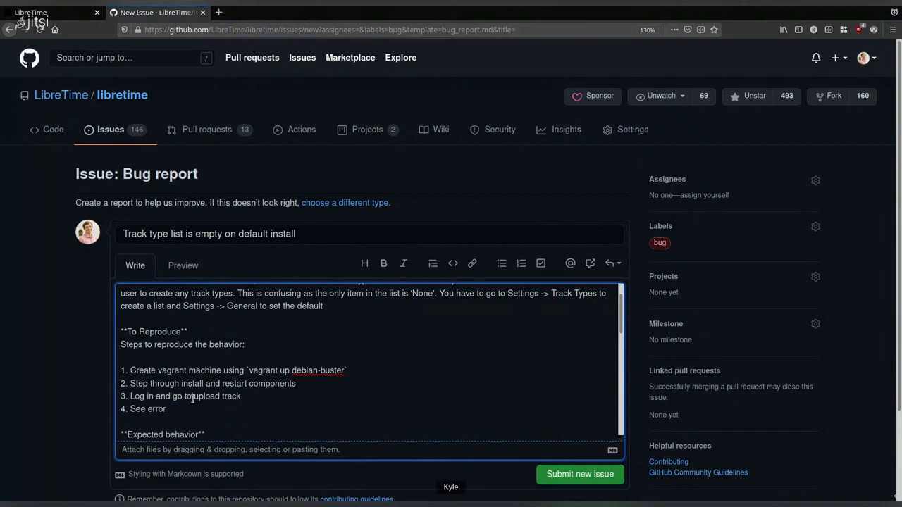
left_click(198, 397)
key("BackSpace")
type("U")
type("T")
Step: Change the fourth reproduction step to "See Track Type: None"
left_click_drag(172, 408, 148, 410)
type("Track Type: ")
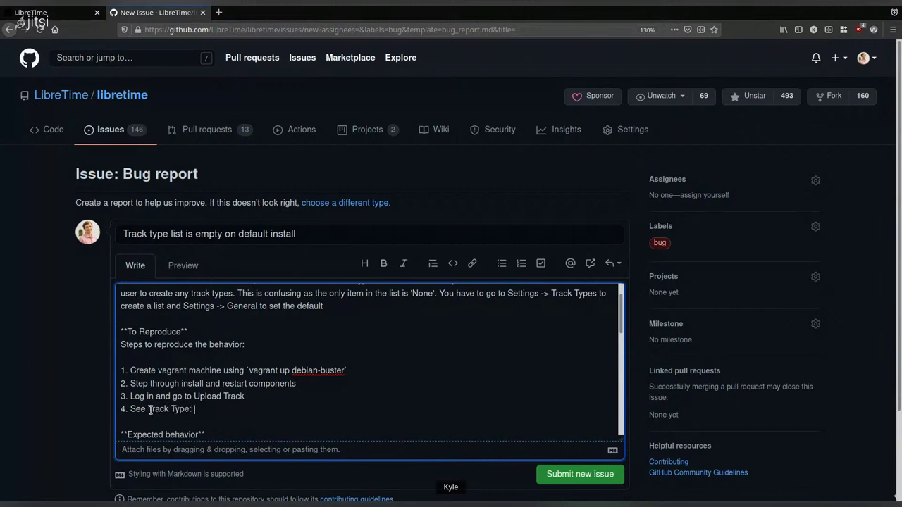
type("None")
Step: Replace the "Expected behavior" placeholder with "Either we need to improve the documentation and tell users to add track "
scroll(242, 372, "down", 1)
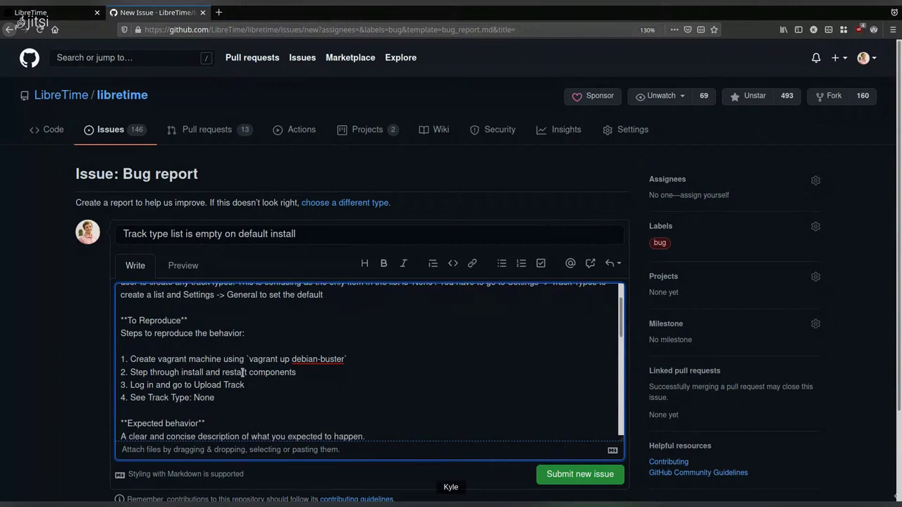
scroll(242, 372, "down", 1)
triple_click(161, 393)
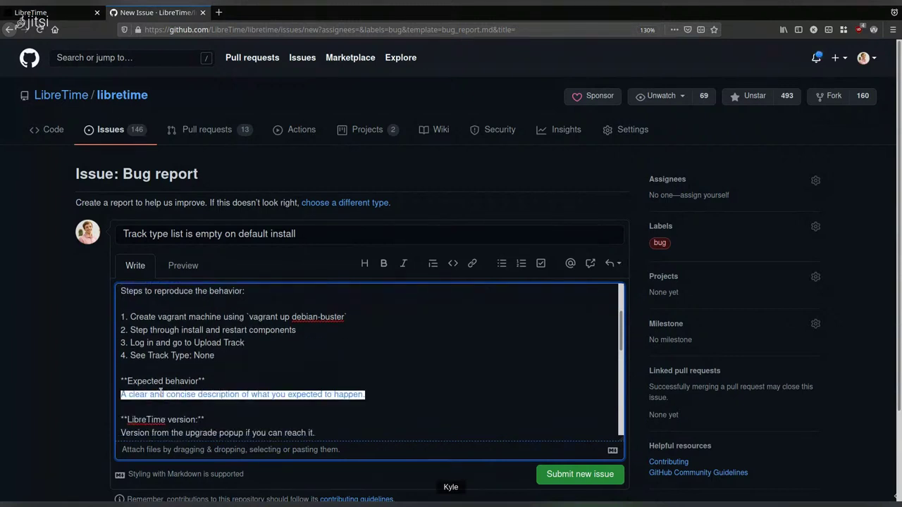
type("Either")
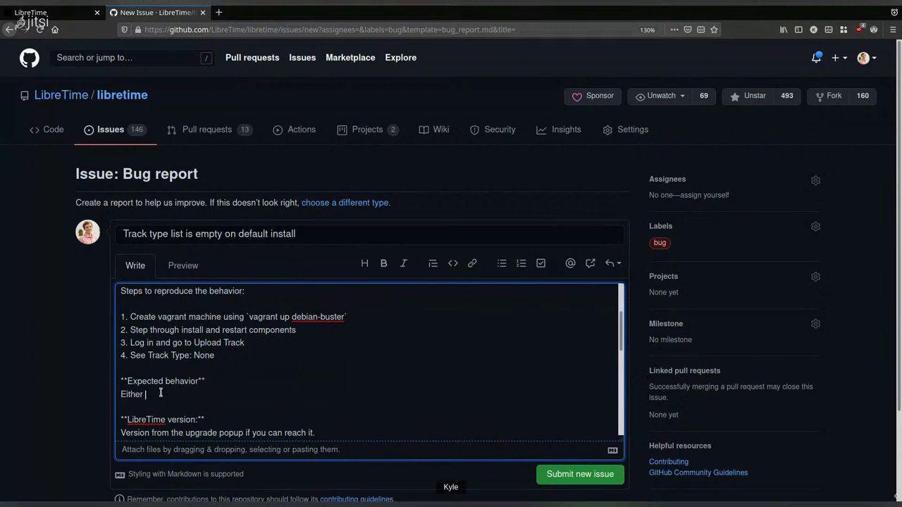
type(" we need to improvbee the document")
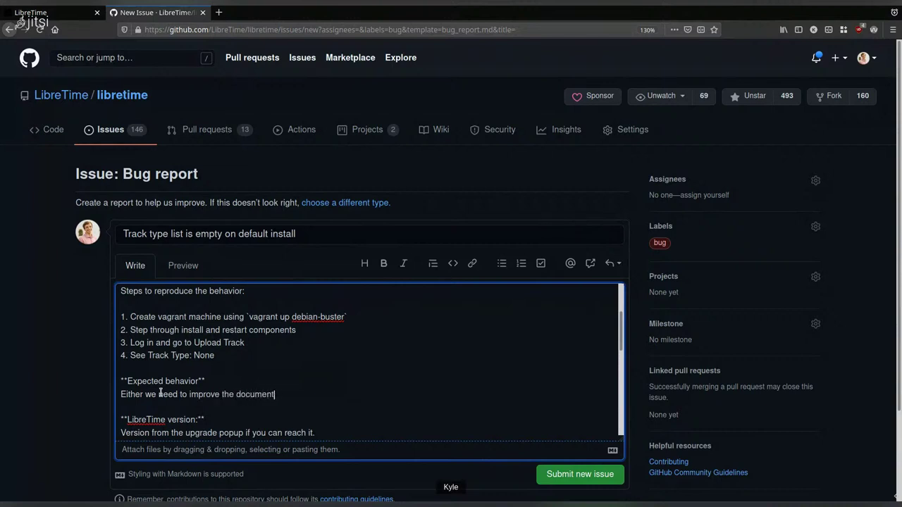
type("ation and tell users to add track ")
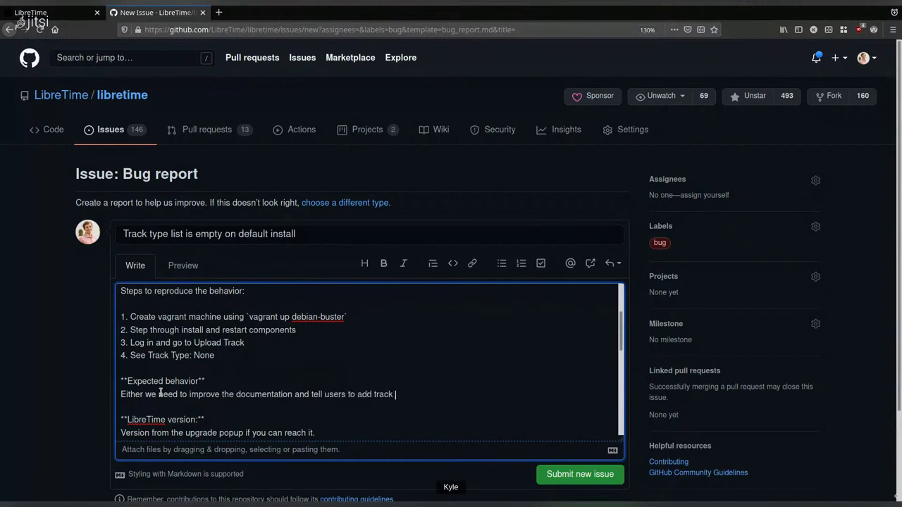
Step: Finish the expected behavior text with "types, or we need to have a set of defaults that help in most cases."
type("types, or we need to have a set")
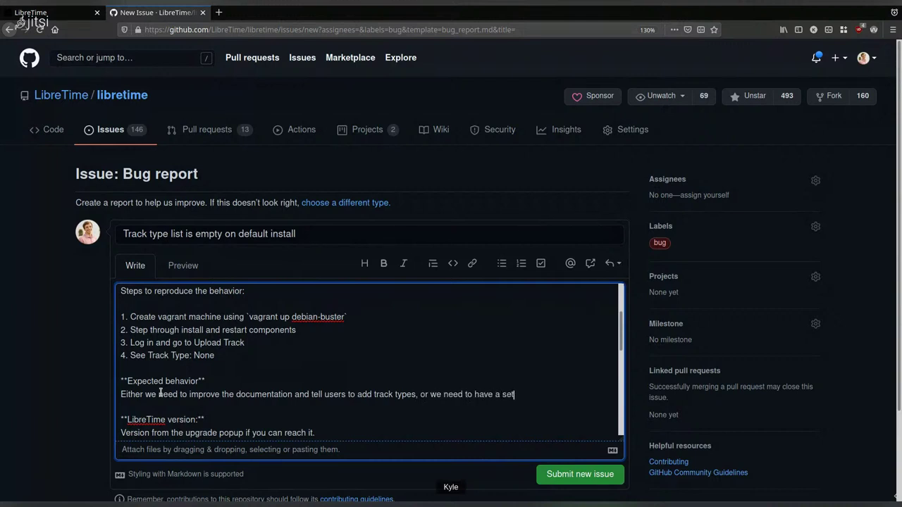
type(" of defaults that help in most cases.")
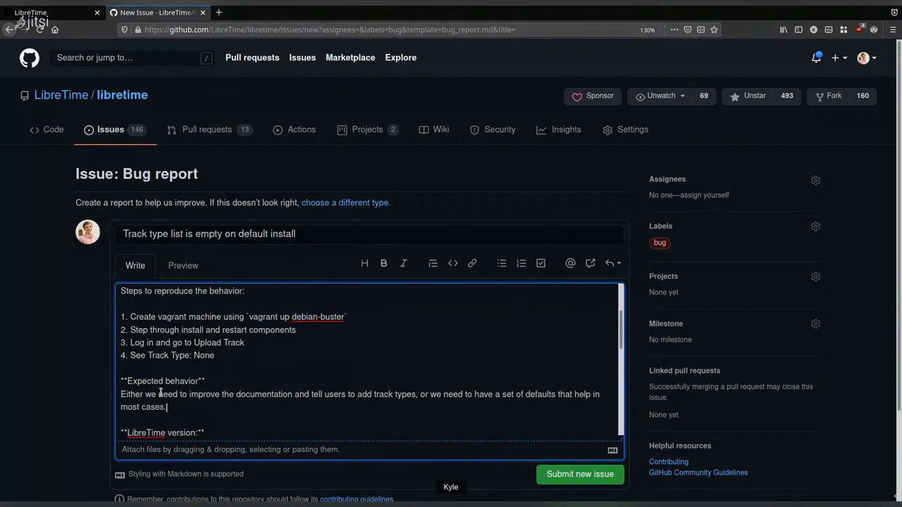
Step: Copy the latest commit hash from the repository's code page in a separate browser tab, and close that tab
scroll(161, 393, "down", 2)
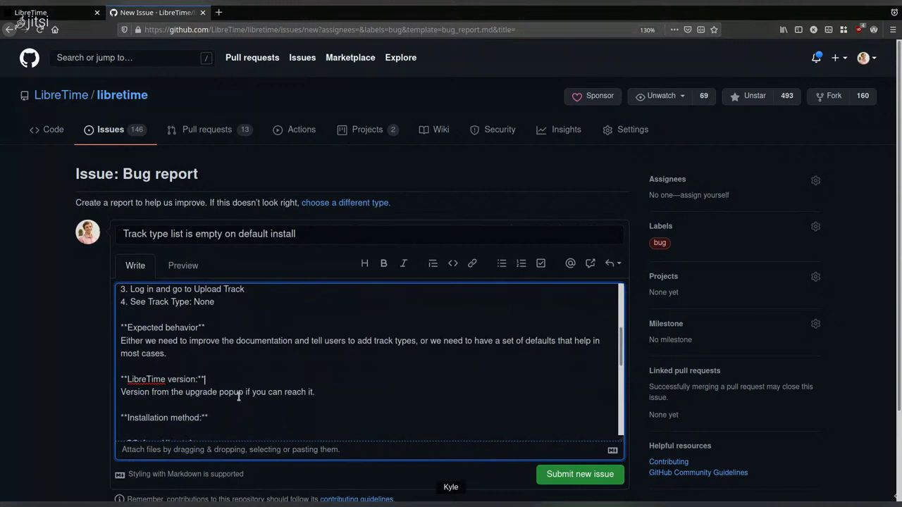
scroll(240, 392, "down", 1)
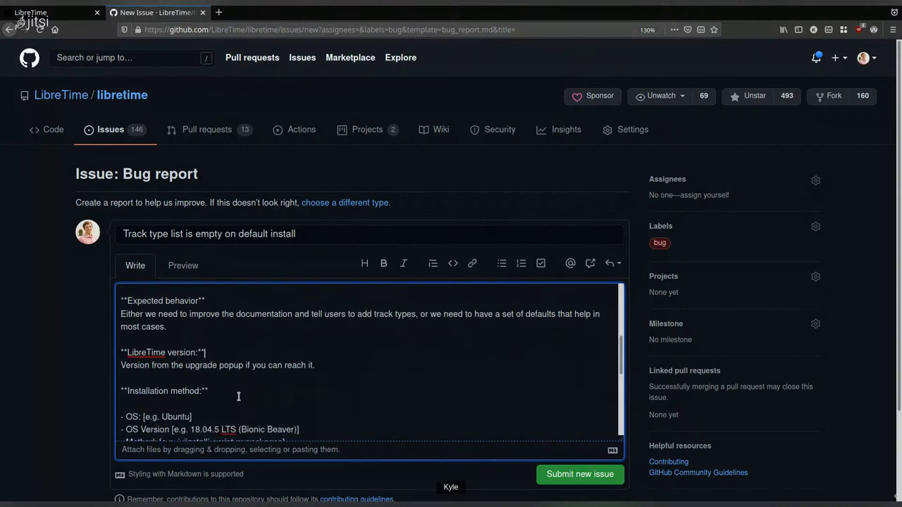
middle_click(62, 131)
left_click(252, 18)
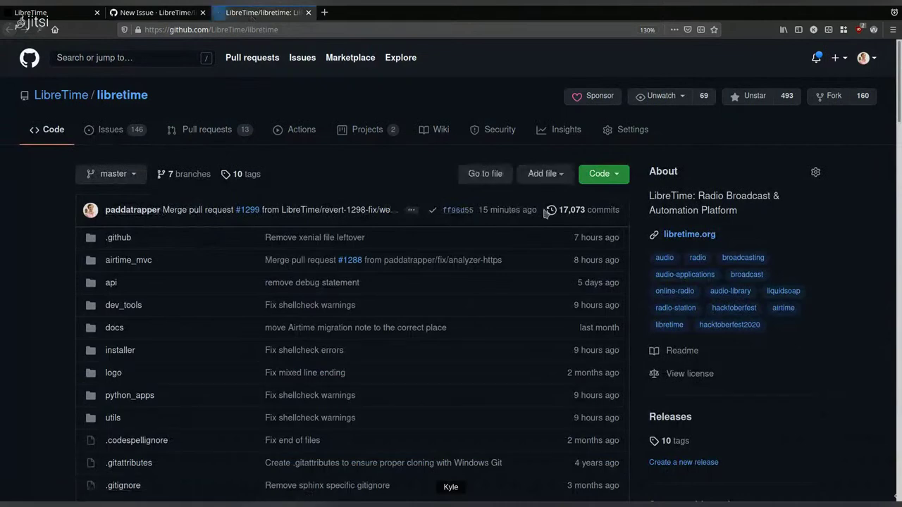
left_click_drag(473, 211, 443, 212)
key("ctrl+c")
middle_click(281, 11)
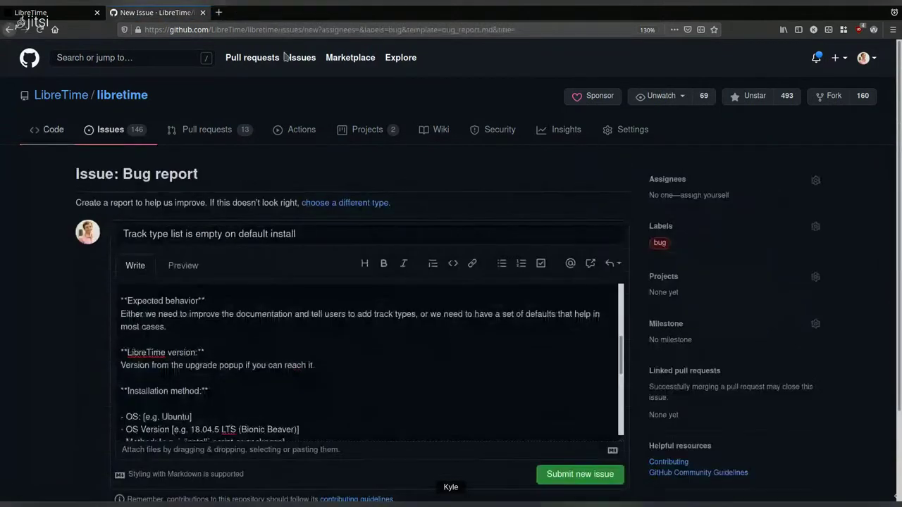
Step: Enter "git ff96d55" after the "LibreTime version:" heading and delete the placeholder line beneath it
left_click(232, 392)
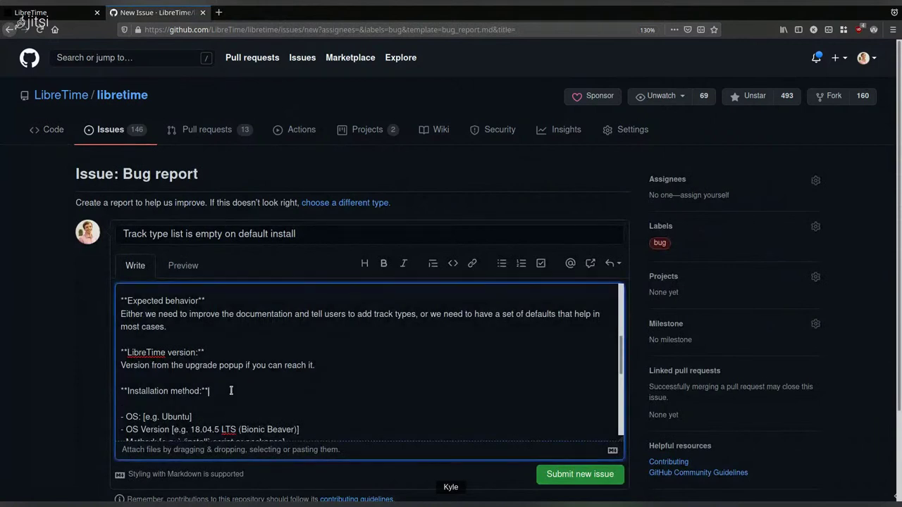
left_click(308, 356)
key("ctrl+v")
key("Left")
key("Left")
key("Left")
key("Left")
key("Left")
key("Left")
key("Left")
key("BackSpace")
type("git")
triple_click(313, 365)
key("BackSpace")
key("BackSpace")
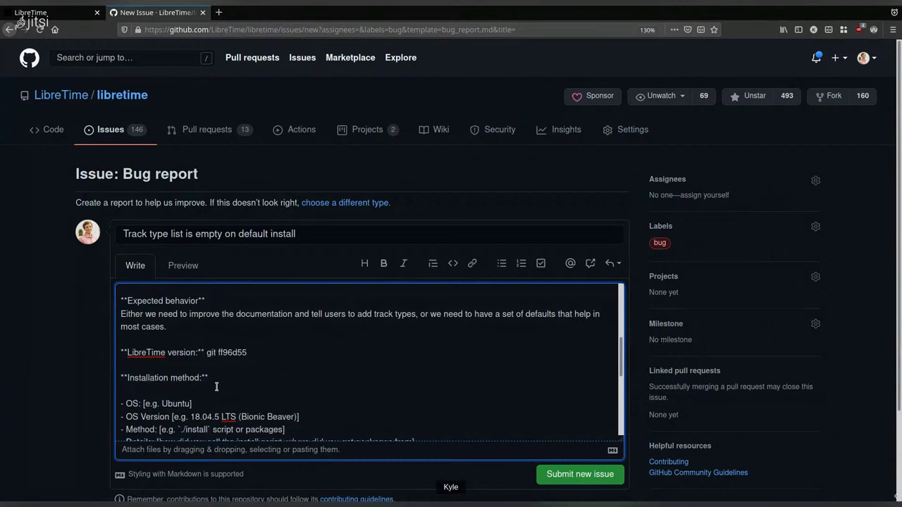
Step: Remove the blank line under the "Installation method:" heading and replace the OS placeholder with "Debian"
left_click(218, 390)
key("Delete")
left_click_drag(192, 391, 143, 393)
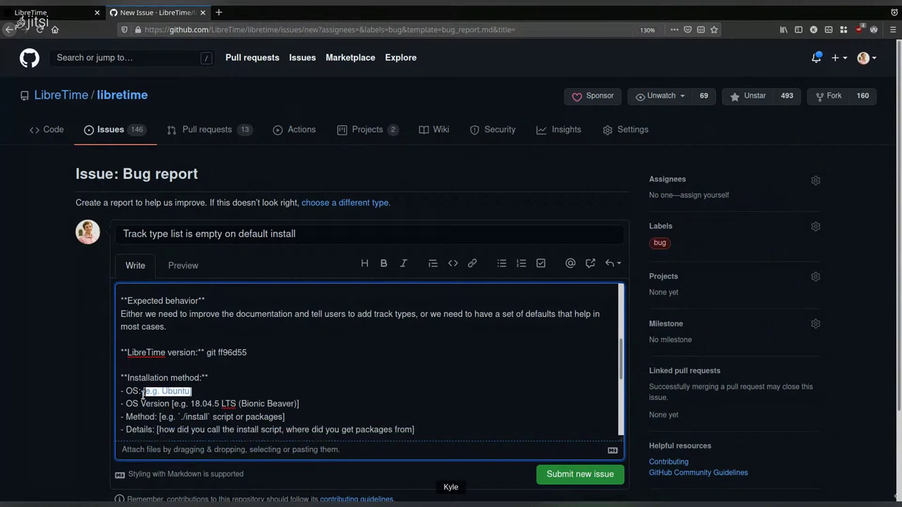
key("BackSpace")
type("Debian Bust")
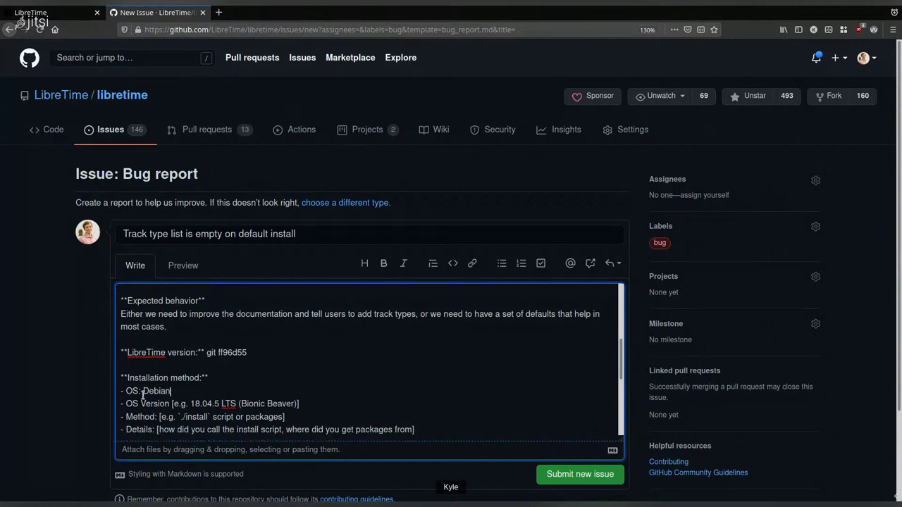
key("BackSpace")
key("BackSpace")
key("BackSpace")
key("BackSpace")
key("BackSpace")
Step: Add a colon after "OS Version" and replace its placeholder with "Buster"
key("Down")
type(":")
key("BackSpace")
type(":")
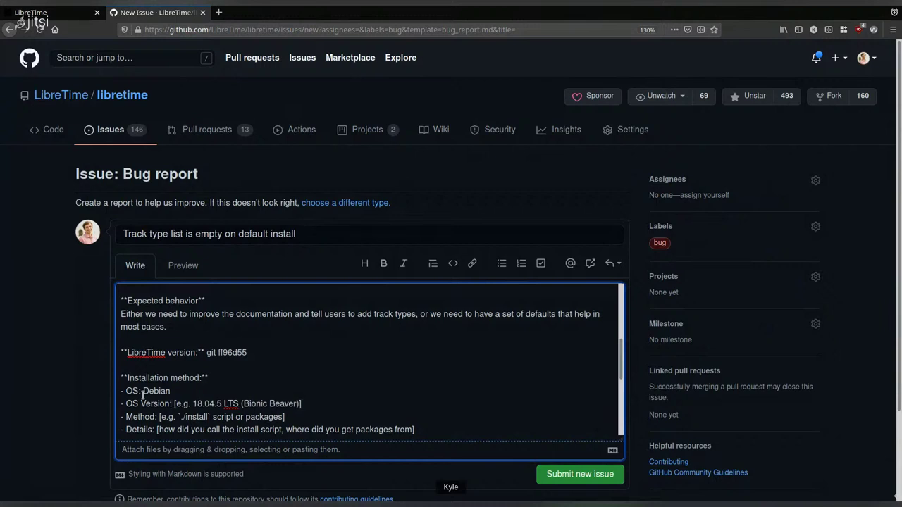
key("shift+End")
type("Buster")
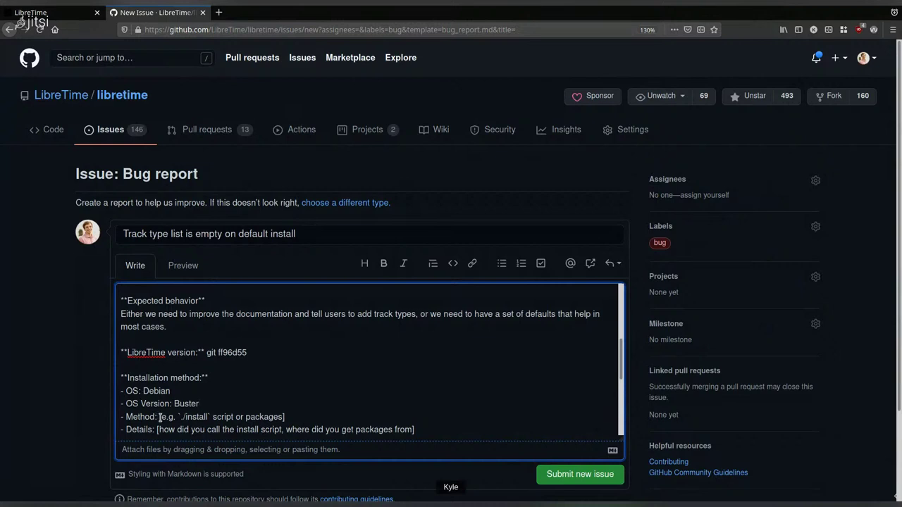
Step: Replace the Method placeholder with "Vagrant `./install`" and delete the Details line beneath it
left_click_drag(159, 417, 375, 430)
left_click_drag(299, 413, 157, 417)
type("Vagrant")
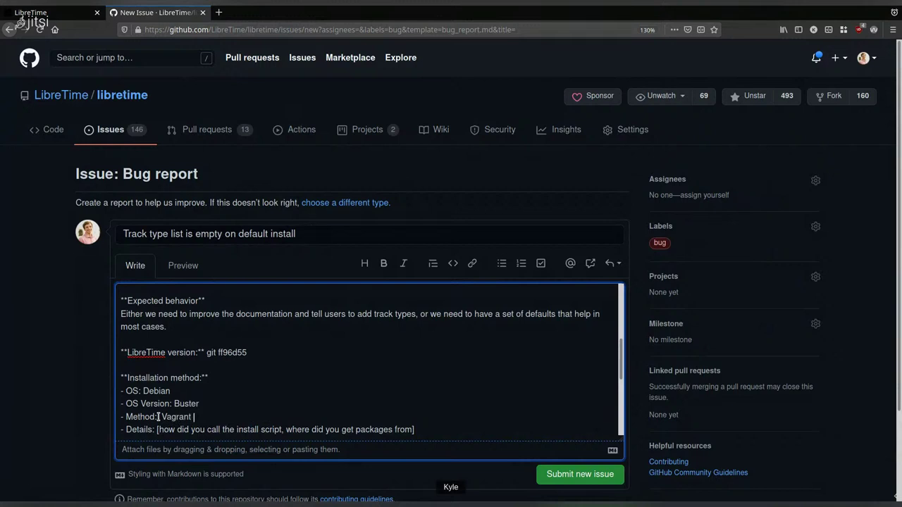
type(" `./install")
triple_click(209, 432)
key("BackSpace")
Step: Delete the unused Screenshots, Client and Additional context sections from the end of the issue description
scroll(247, 392, "down", 2)
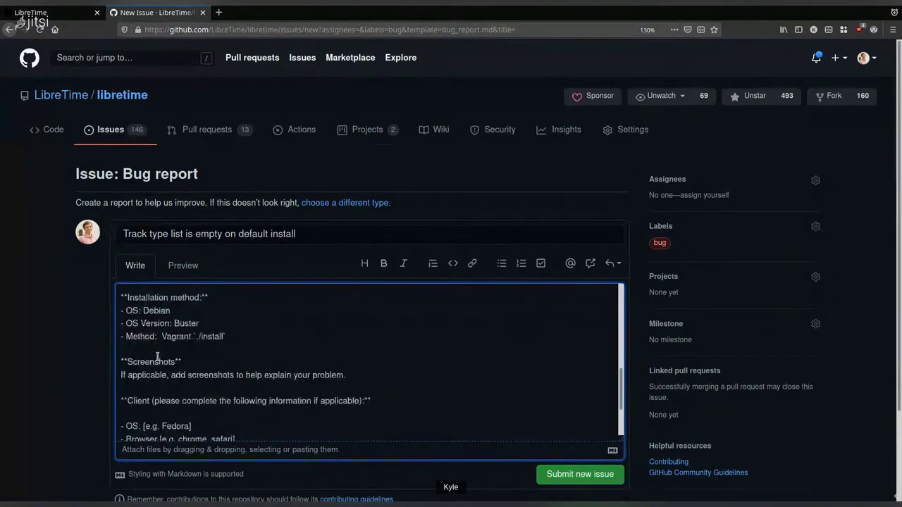
left_click_drag(123, 351, 440, 432)
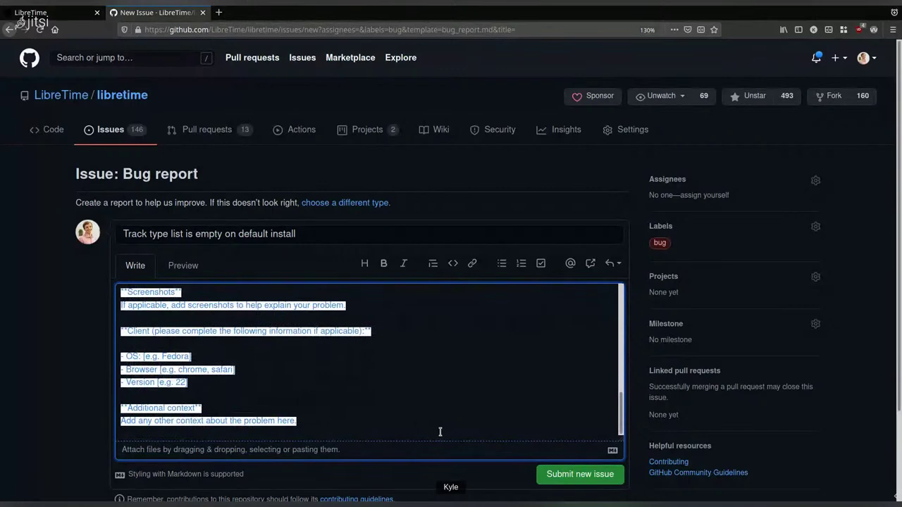
key("BackSpace")
Step: Apply the documentation label to the issue and look through the remaining labels for other suitable ones
left_click(681, 231)
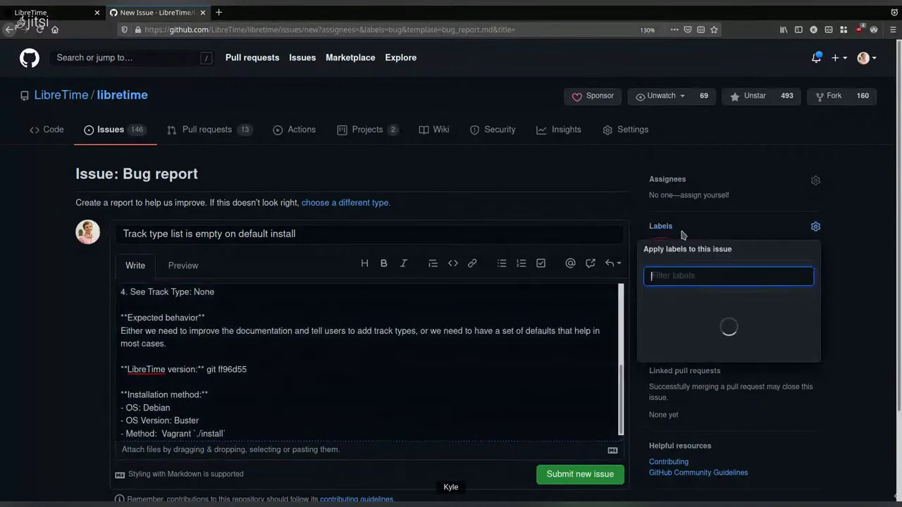
scroll(741, 341, "down", 2)
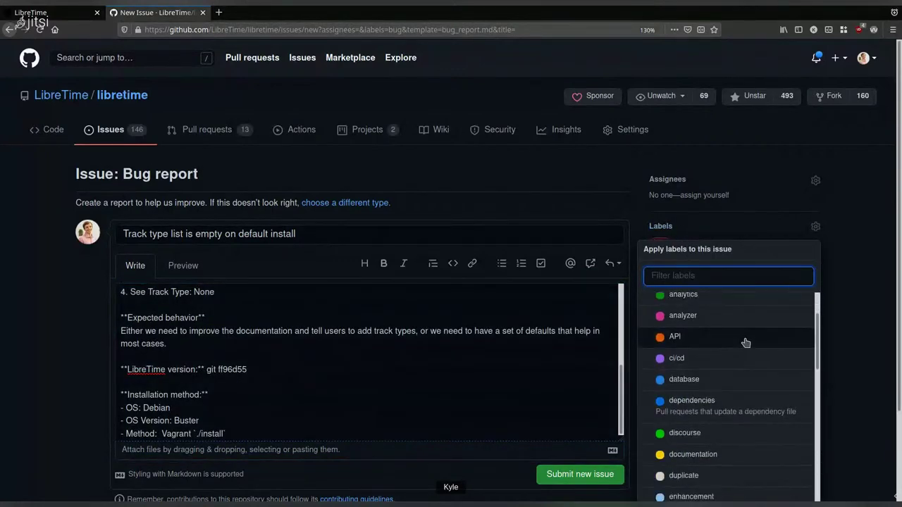
left_click(747, 455)
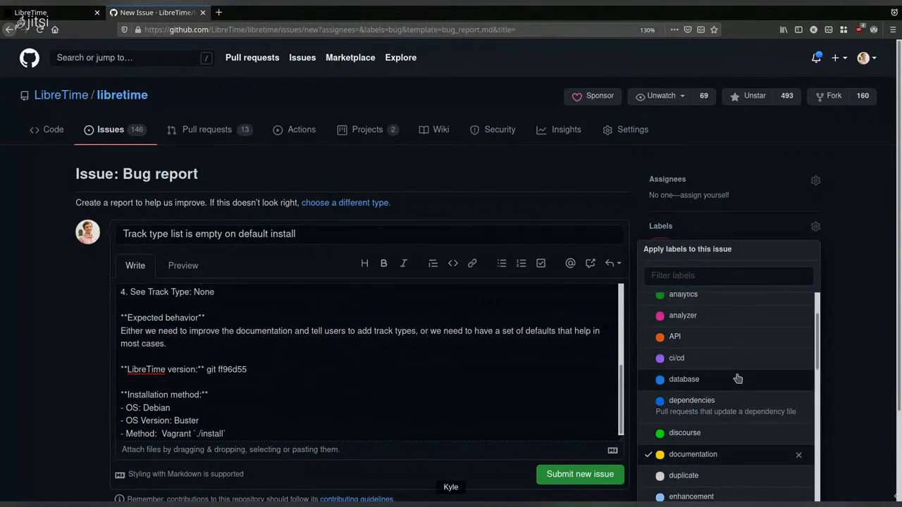
scroll(733, 377, "down", 3)
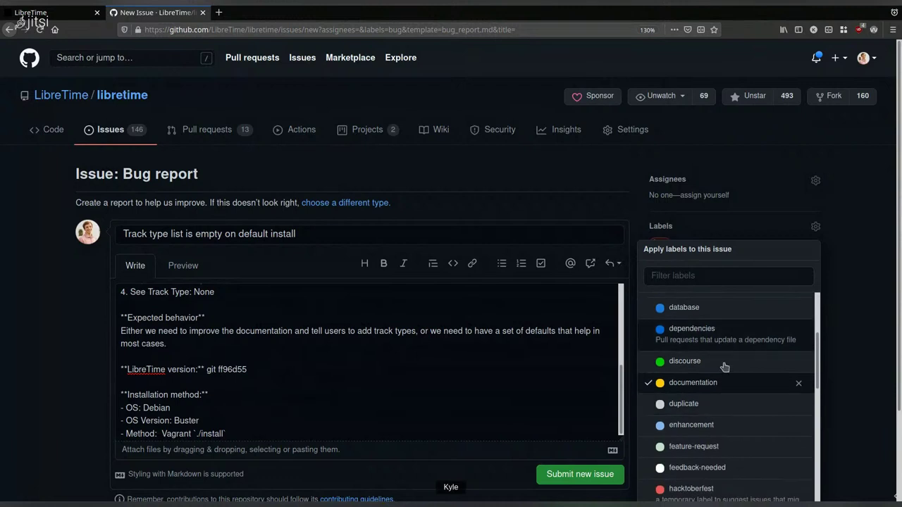
scroll(725, 367, "down", 1)
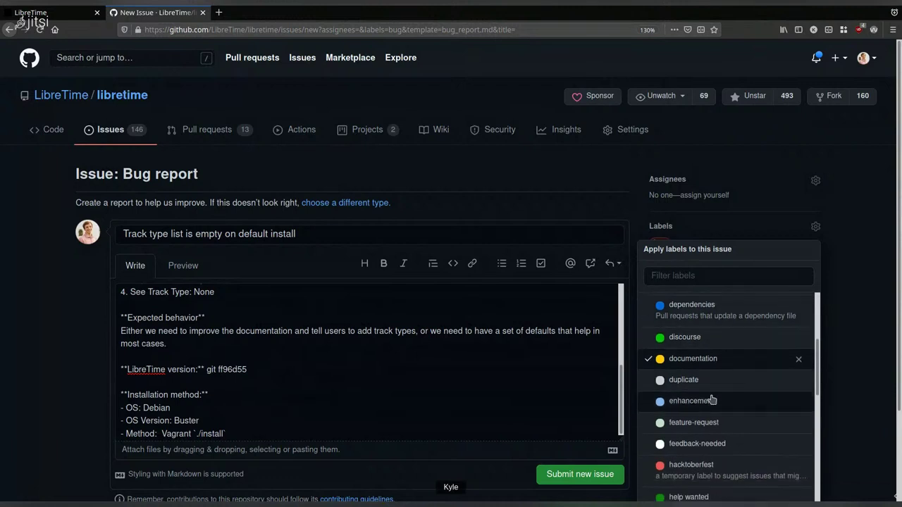
scroll(715, 413, "down", 5)
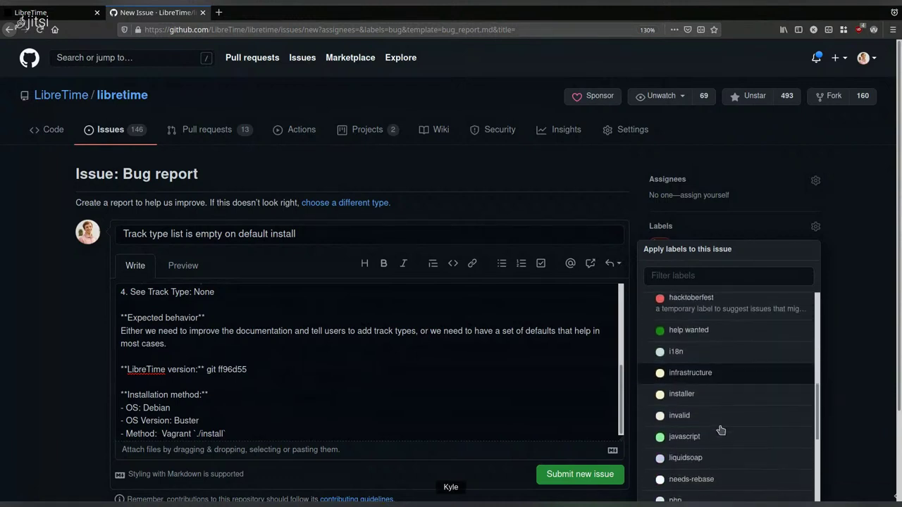
scroll(723, 430, "down", 6)
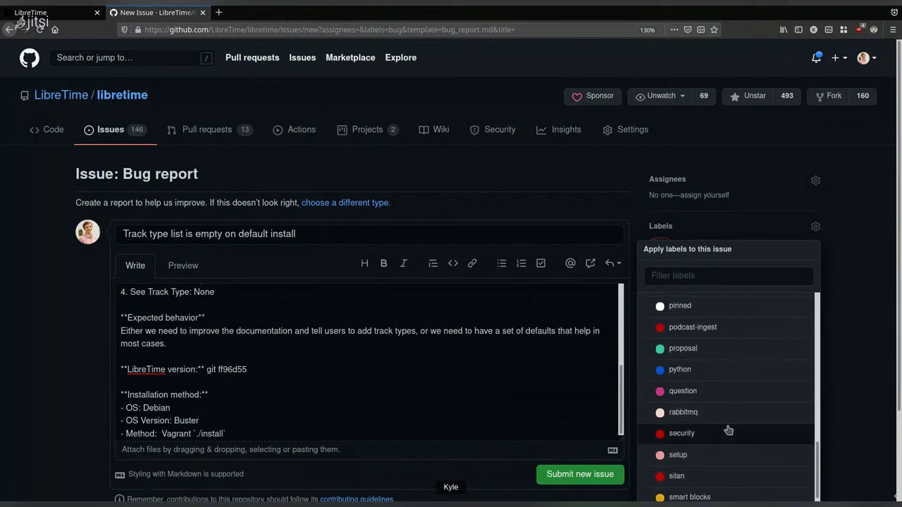
scroll(729, 431, "down", 3)
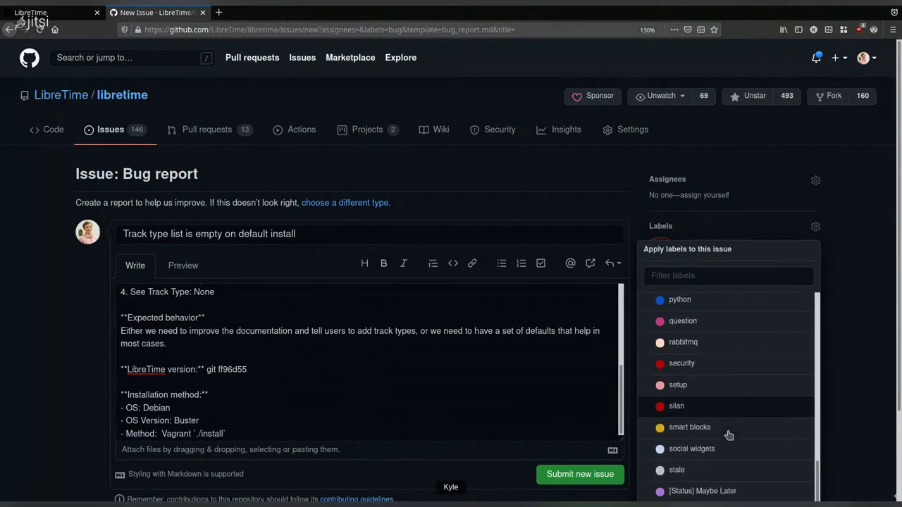
scroll(726, 437, "down", 7)
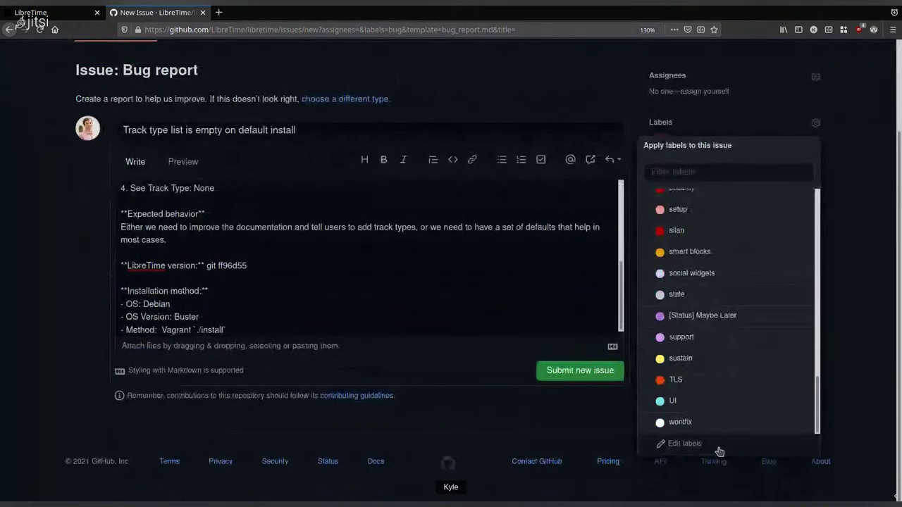
left_click(629, 380)
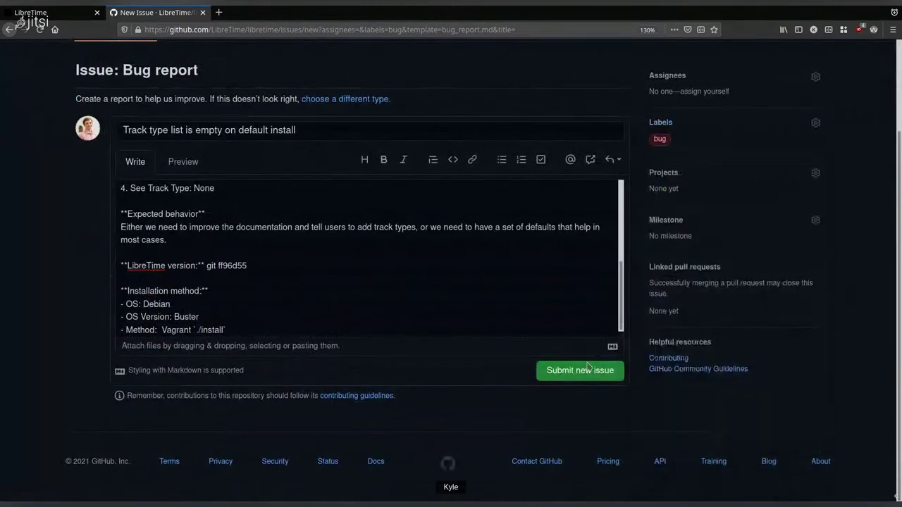
Step: Submit the new issue and look over the published report
left_click(573, 374)
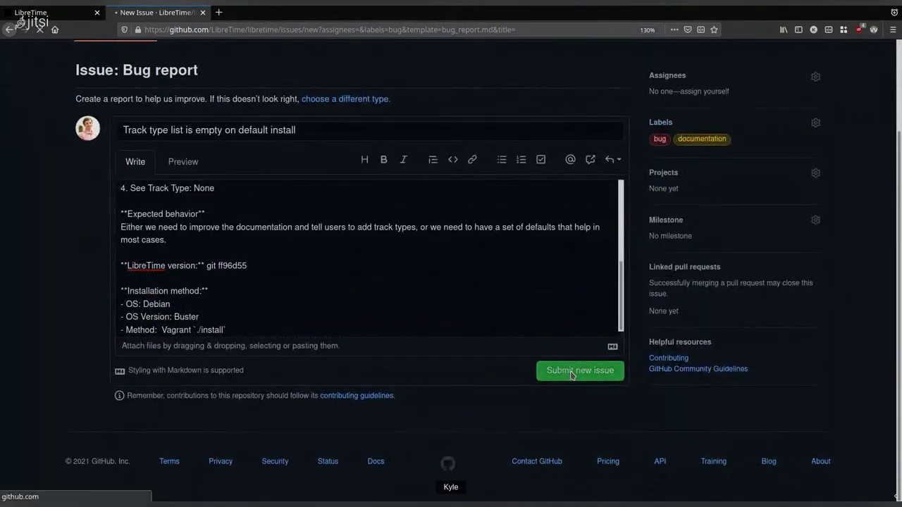
scroll(573, 378, "down", 5)
scroll(580, 277, "up", 5)
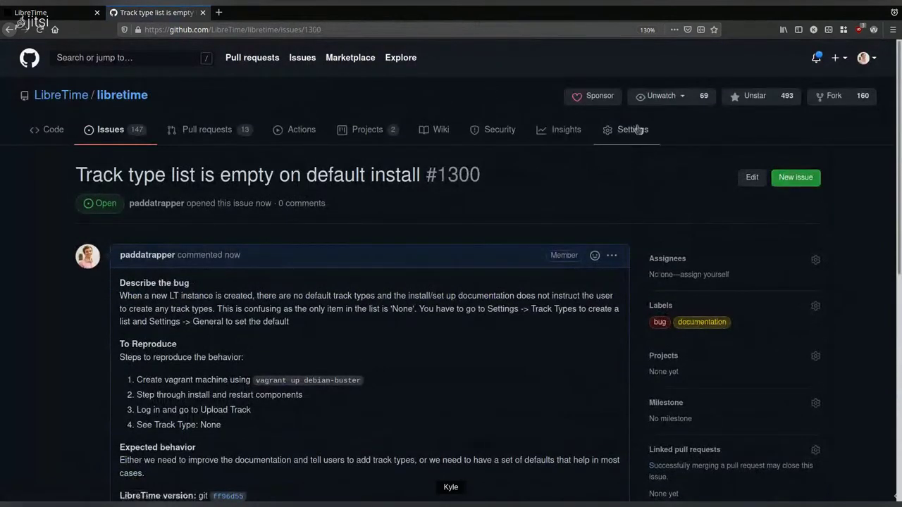
Step: Switch back to LibreTime and create a track type named "Music" with the code "MUS"
left_click(42, 14)
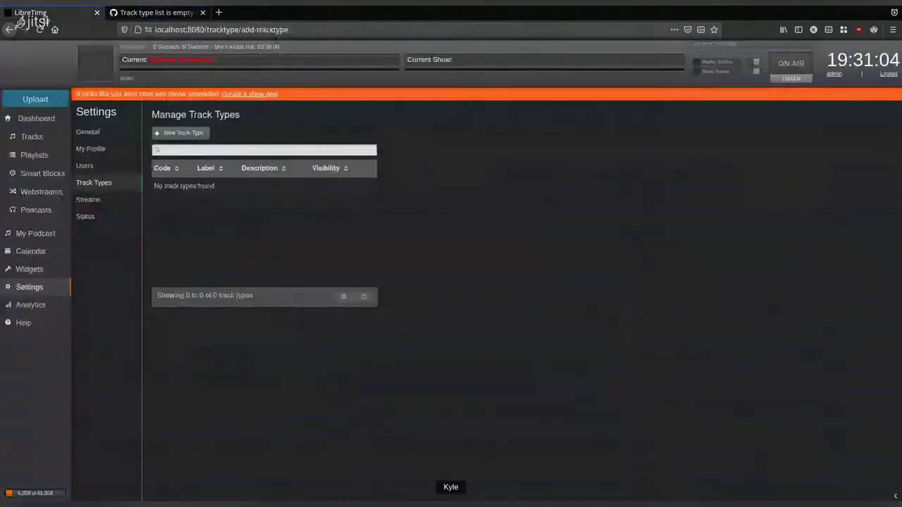
left_click(182, 134)
left_click(566, 136)
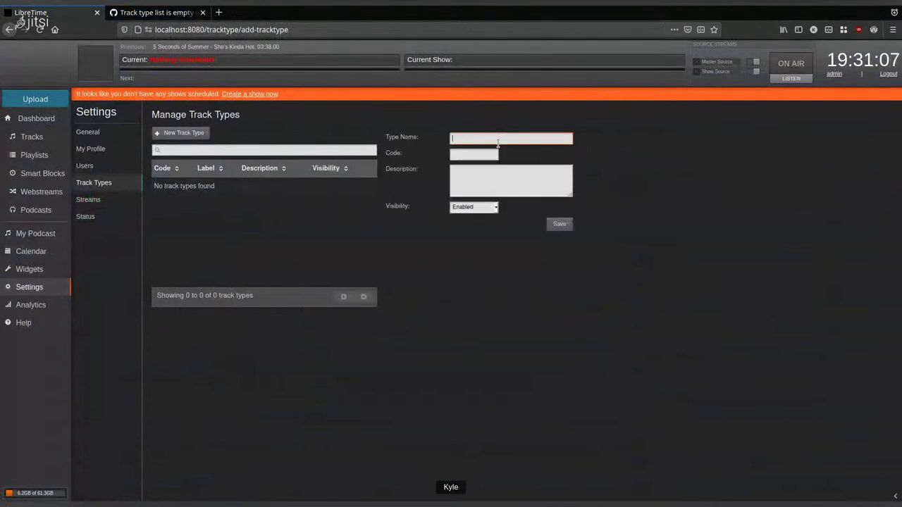
type("Music")
left_click(495, 154)
type("MUS")
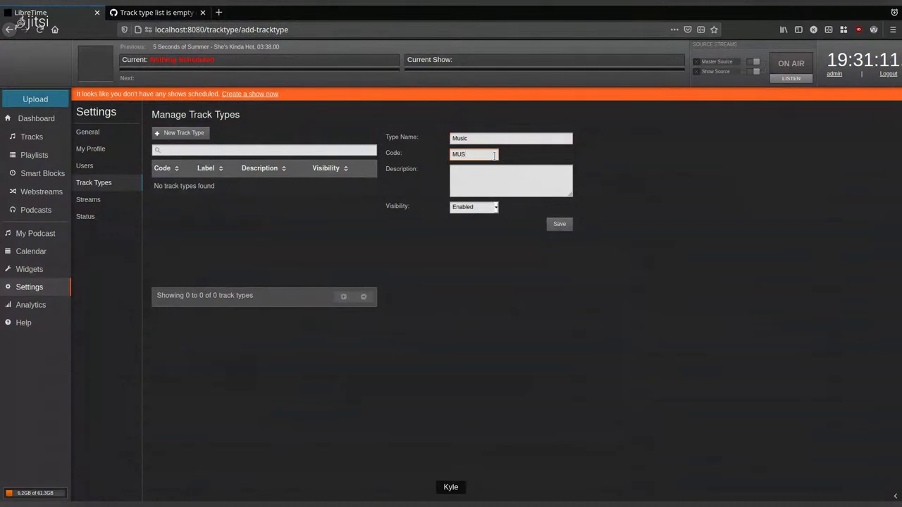
left_click(558, 224)
Step: Create a second track type named "Show" with the code "SHW"
left_click(178, 135)
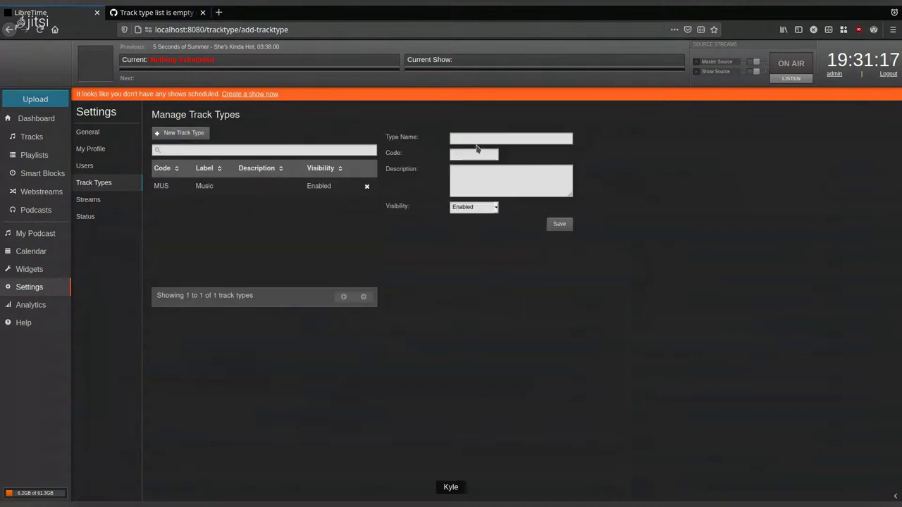
left_click(512, 138)
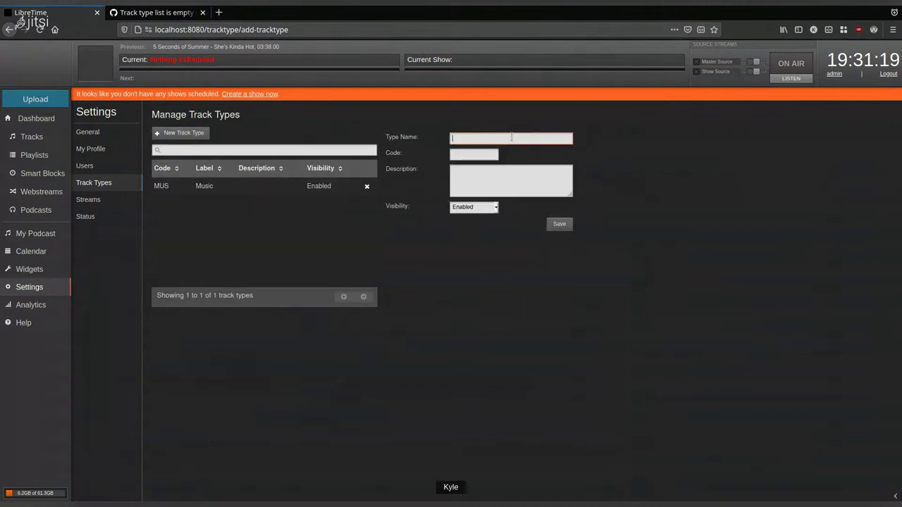
type("Show")
left_click(480, 154)
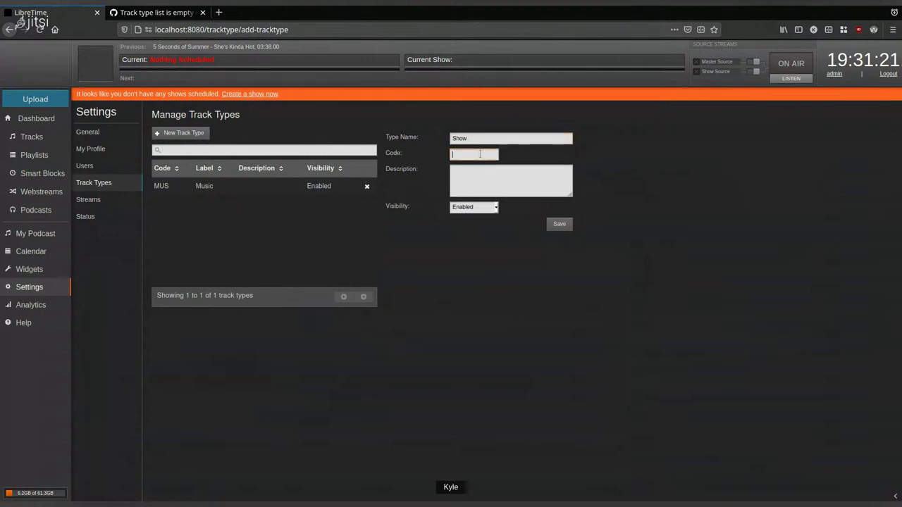
type("SHO")
key("BackSpace")
type("W")
left_click(561, 226)
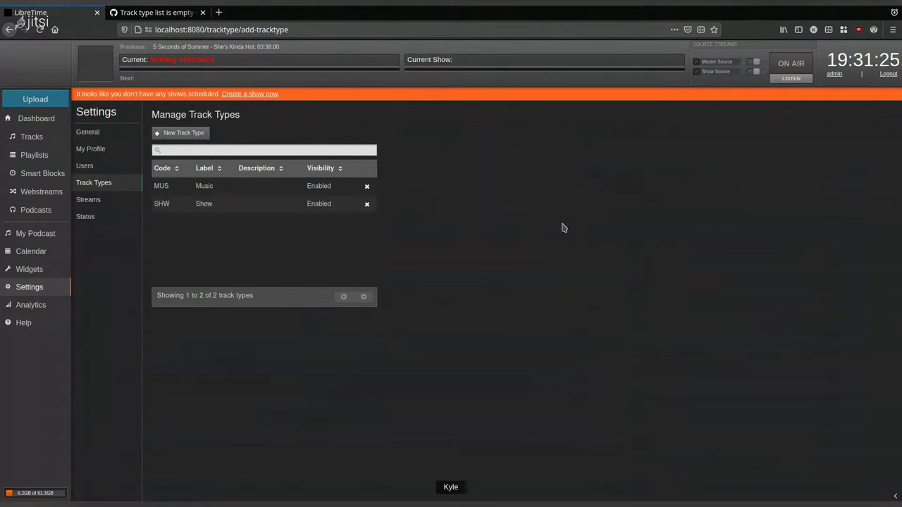
Step: Create a third track type named "Commercial" with the code "COM"
left_click(189, 134)
left_click(483, 138)
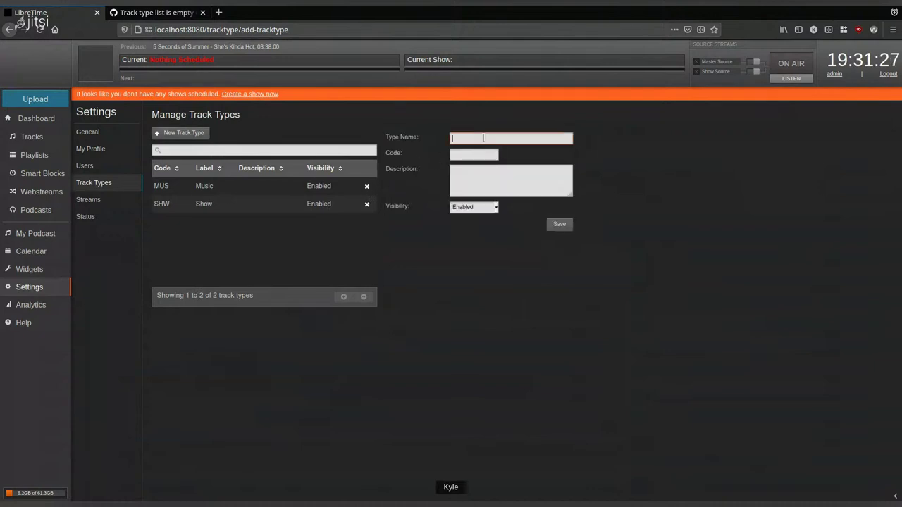
type("Commercial")
left_click(479, 155)
type("COM")
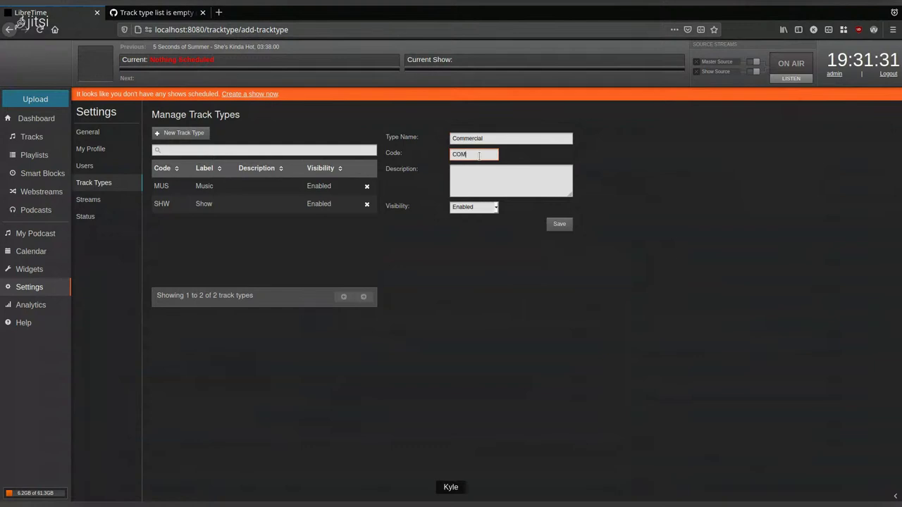
left_click(559, 224)
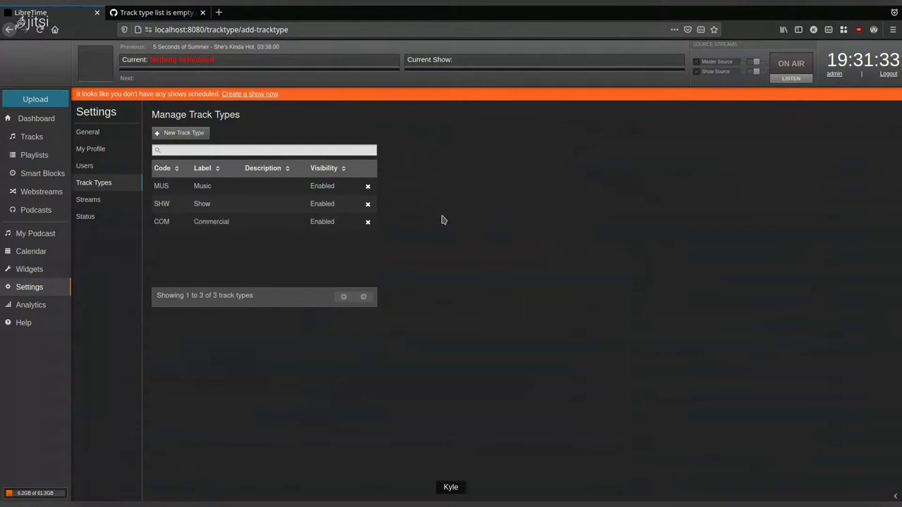
Step: Edit the metadata of the track "Bungalow" in the dashboard, setting its track type to Music, and save it
left_click(43, 124)
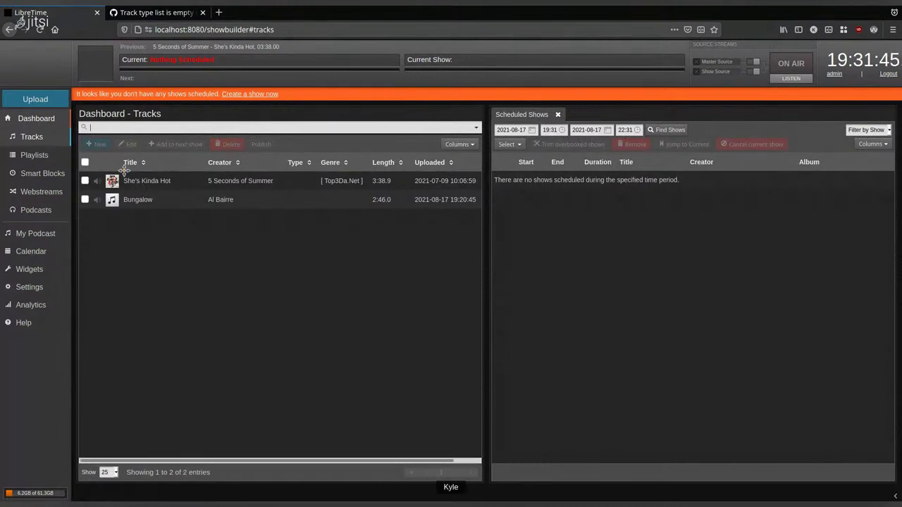
left_click(134, 202)
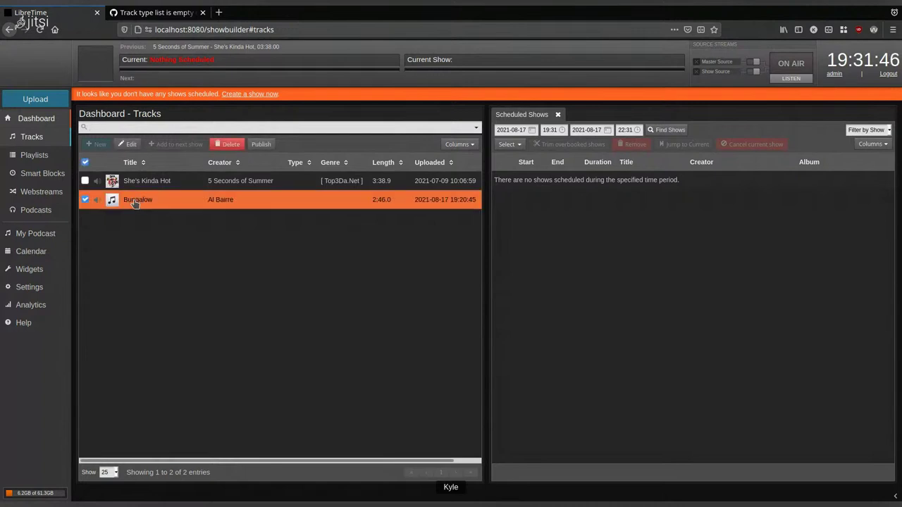
left_click(135, 144)
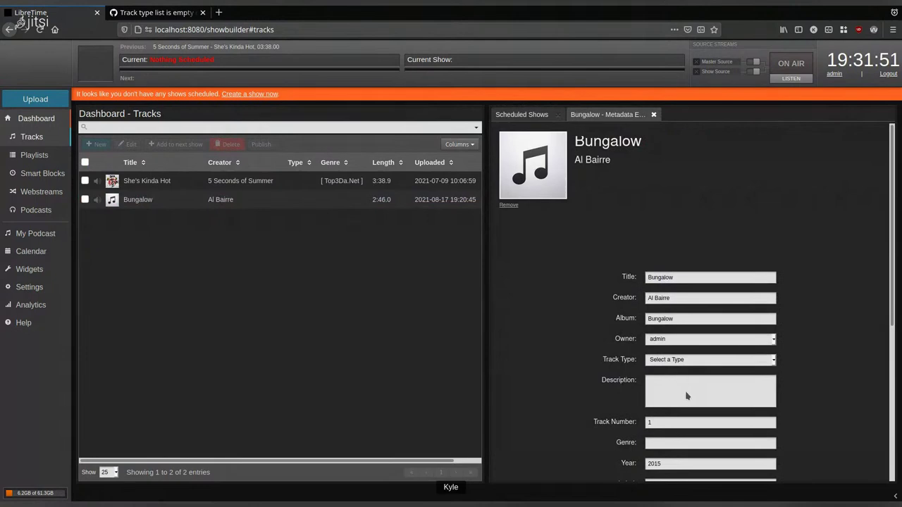
scroll(604, 393, "down", 5)
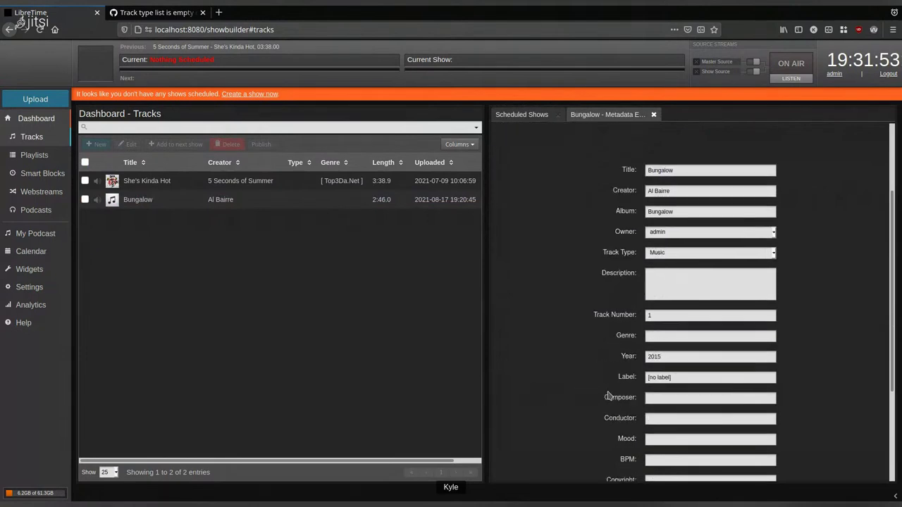
left_click(701, 469)
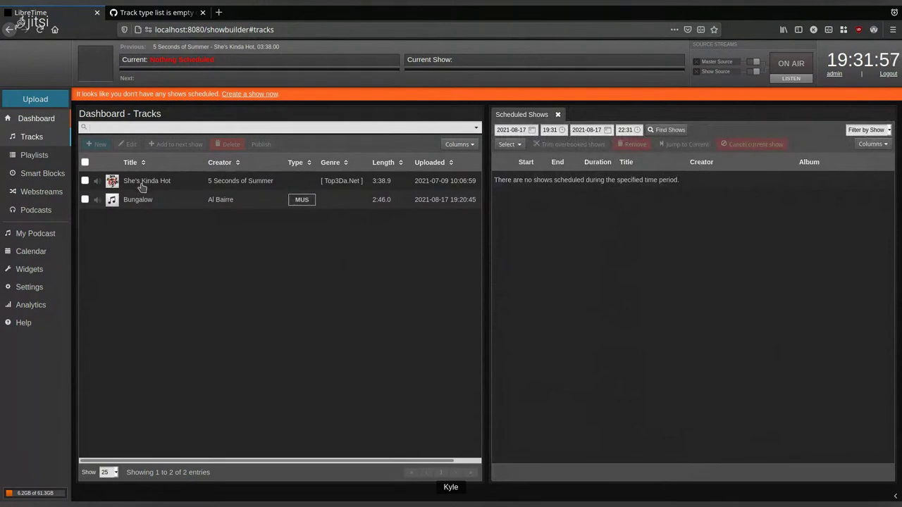
Step: Edit the metadata of the track "She's Kinda Hot", setting its track type to Music, and save it
left_click(186, 183)
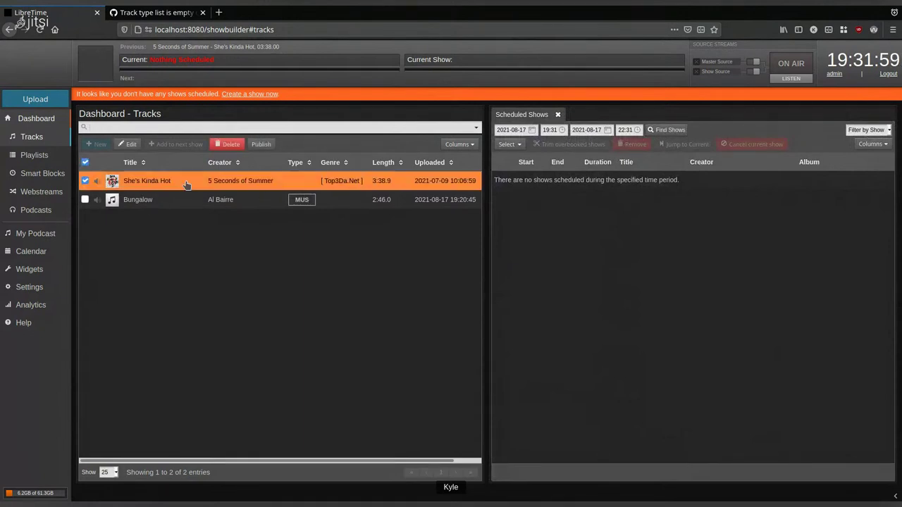
left_click(131, 145)
left_click(729, 365)
left_click(681, 394)
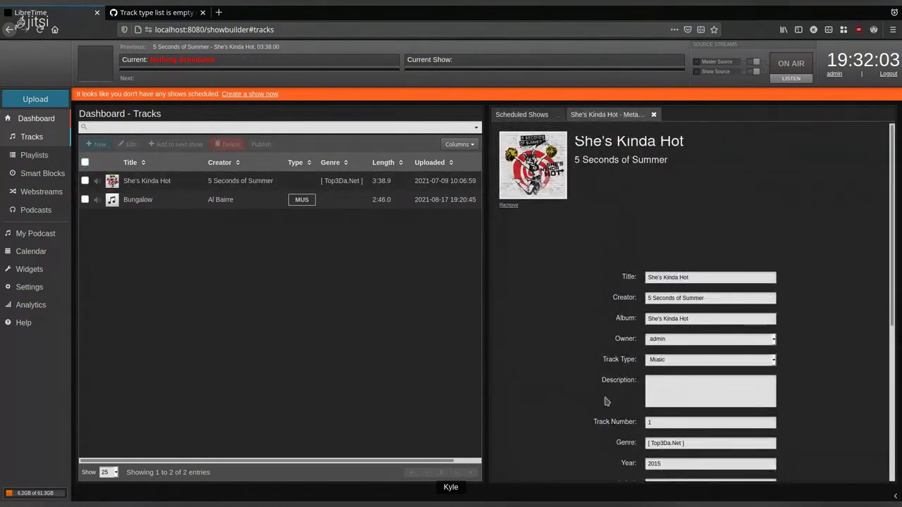
scroll(609, 405, "down", 6)
left_click(705, 462)
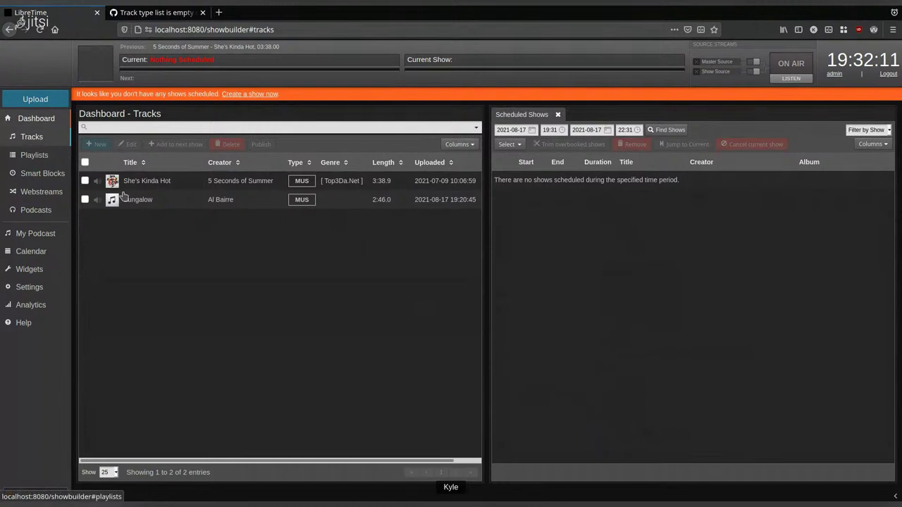
left_click(127, 128)
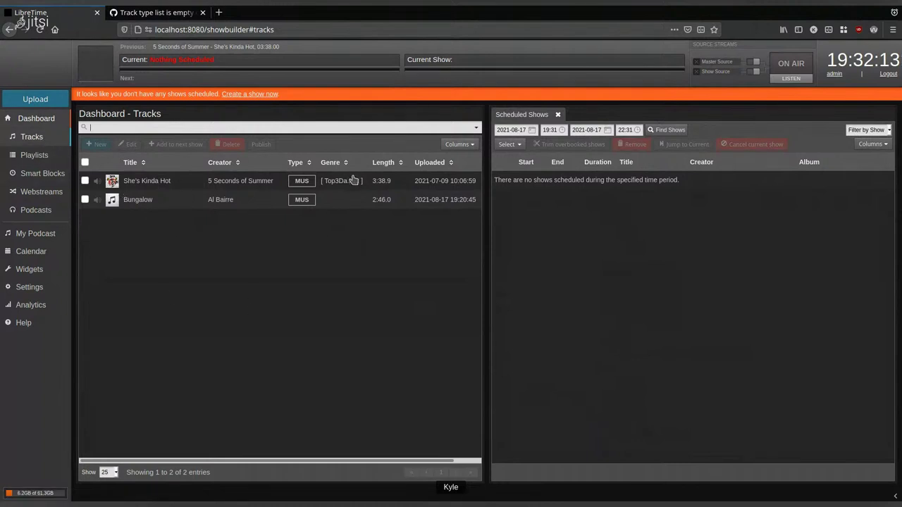
Step: Set the Track Type Upload Default to Music in the general station settings and save the preferences
left_click(41, 285)
left_click(96, 135)
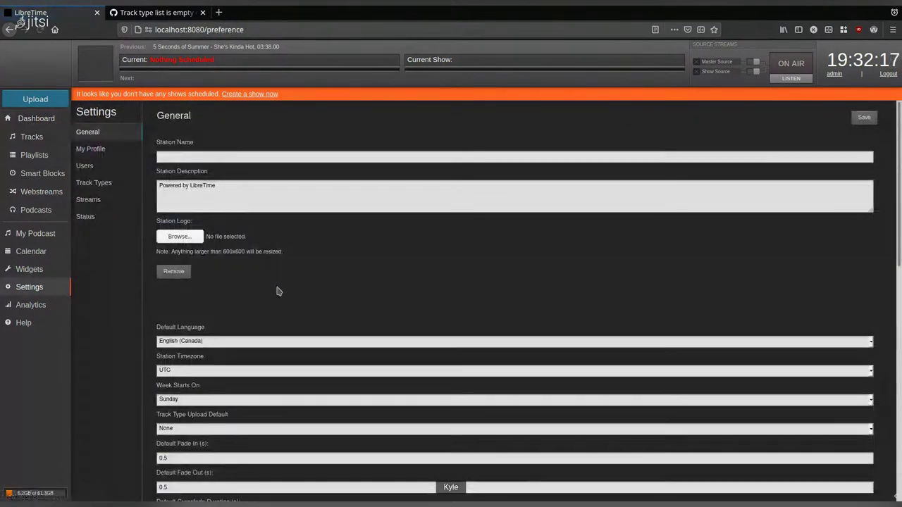
scroll(145, 349, "down", 1)
scroll(158, 423, "down", 3)
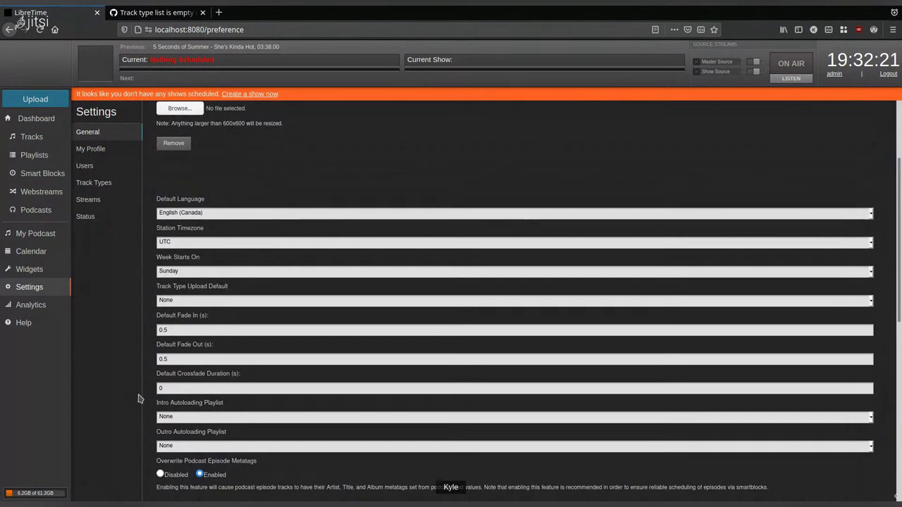
scroll(156, 387, "down", 8)
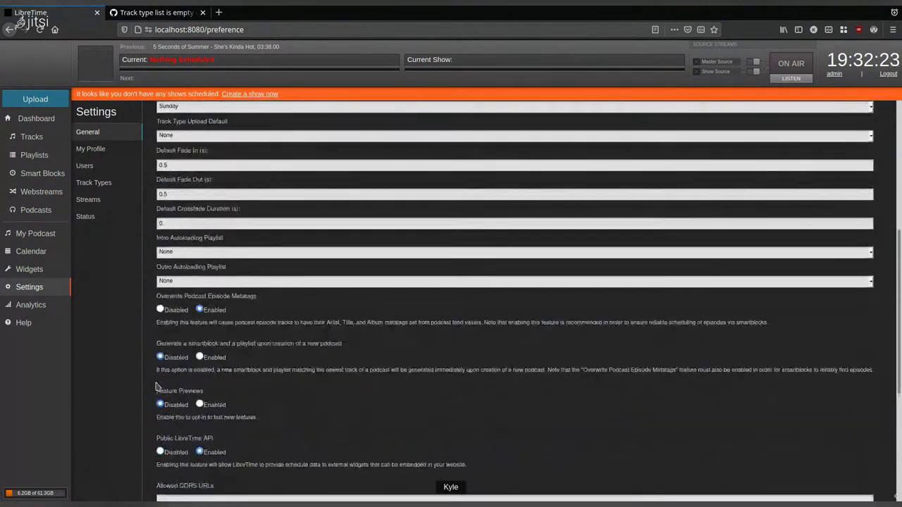
scroll(156, 383, "down", 3)
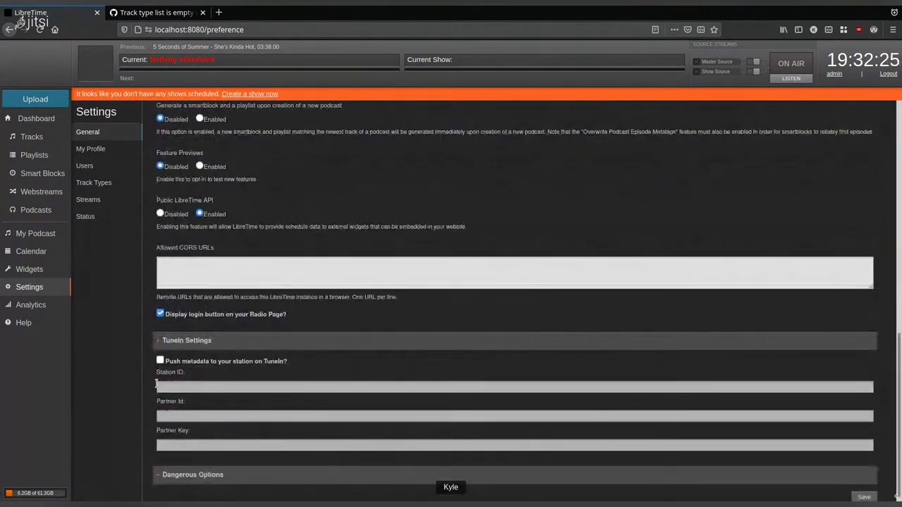
key("ctrl+f")
type("Default")
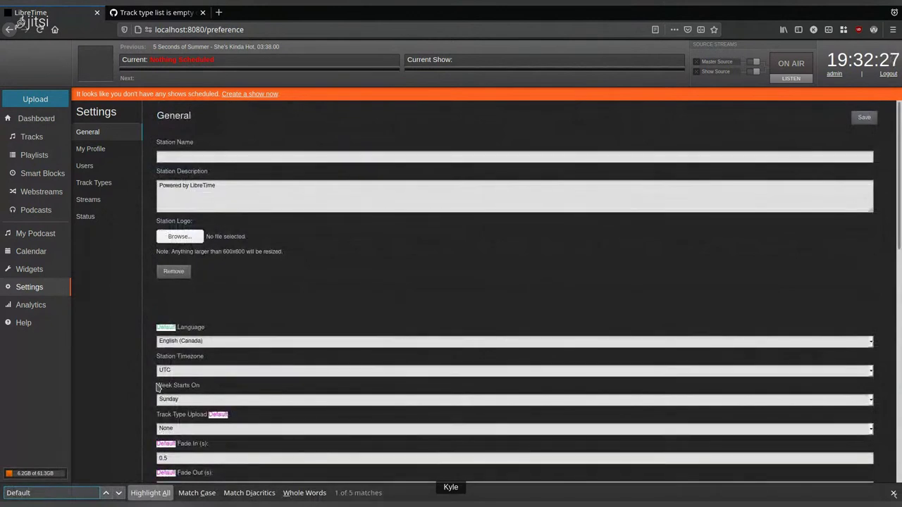
type(" T")
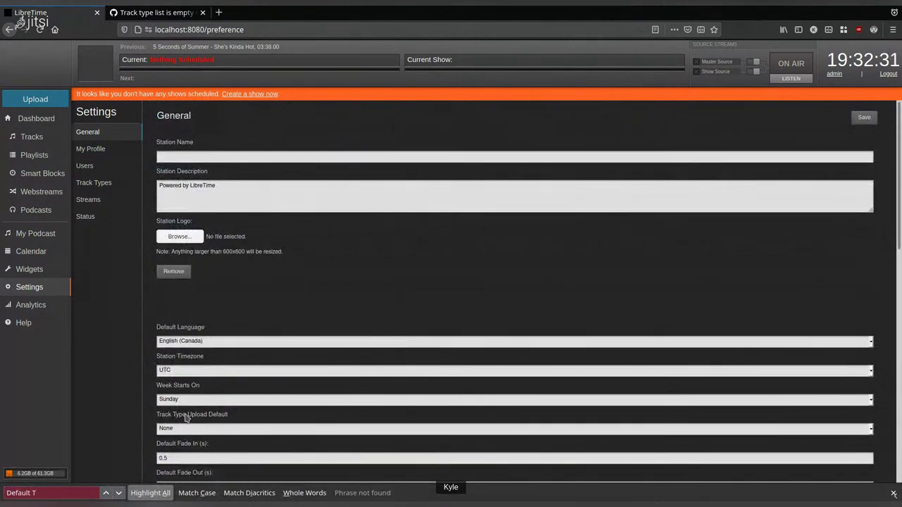
left_click(894, 494)
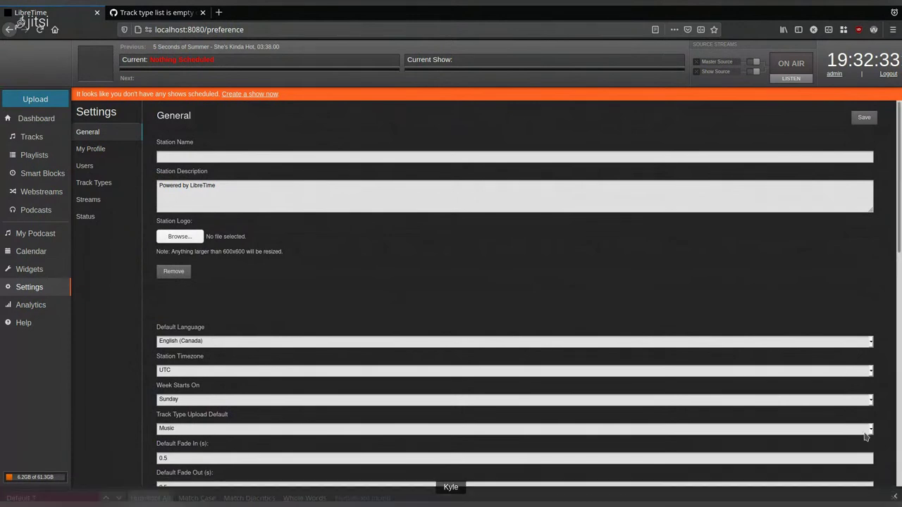
left_click(864, 117)
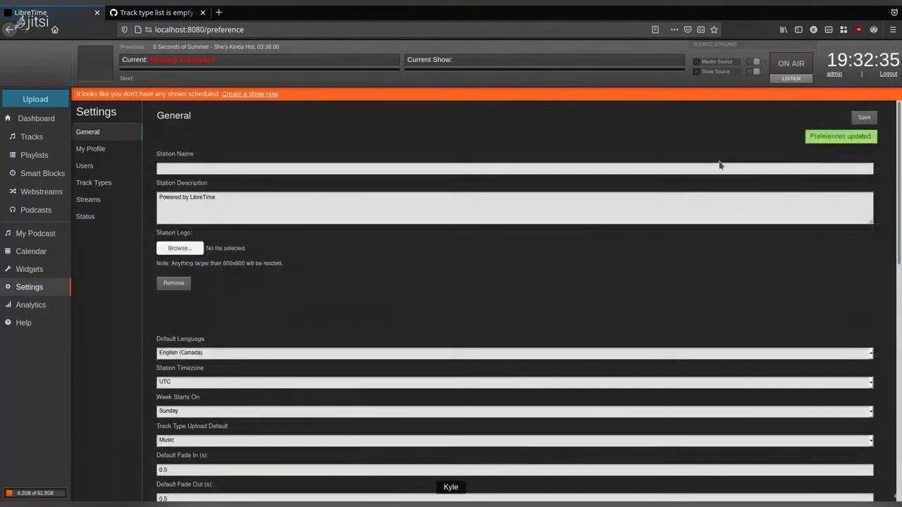
scroll(240, 296, "down", 3)
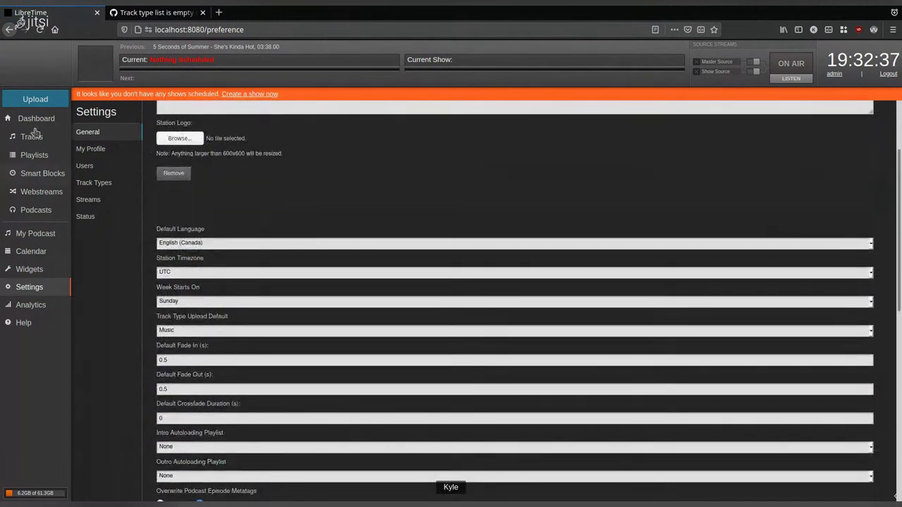
Step: Create a new smart block in the dashboard and name it "Test Smart Block"
left_click(36, 155)
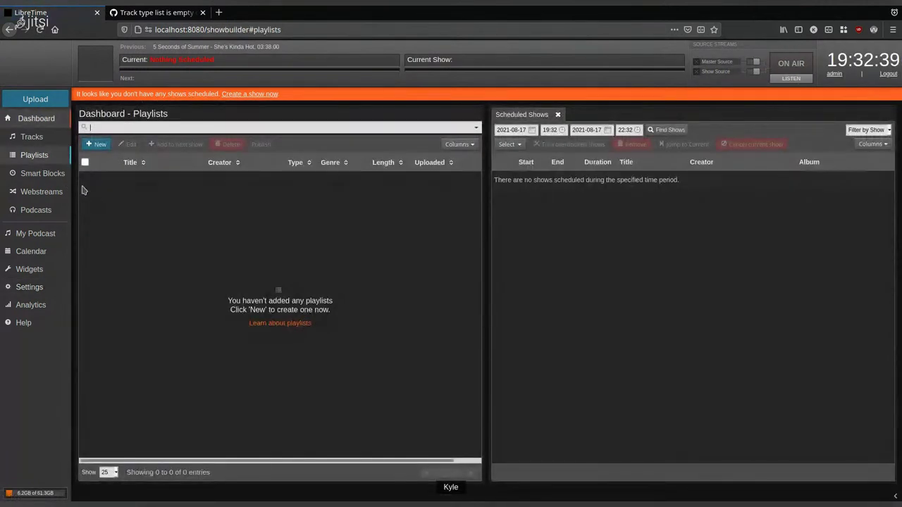
left_click(41, 175)
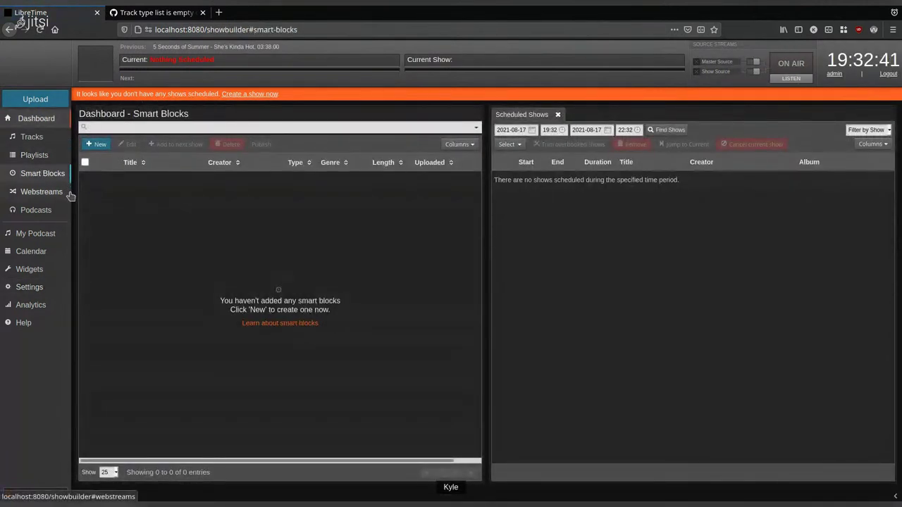
left_click(96, 144)
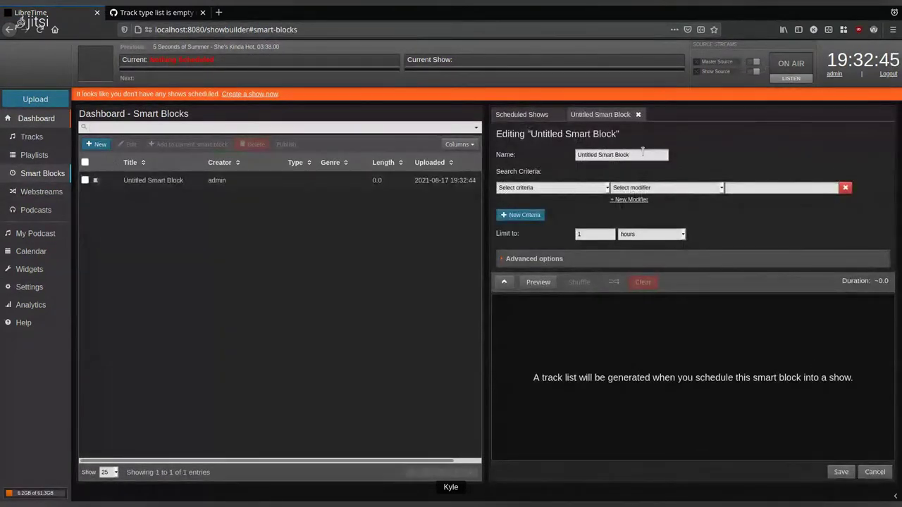
left_click(643, 152)
key("ctrl+a")
type("Test")
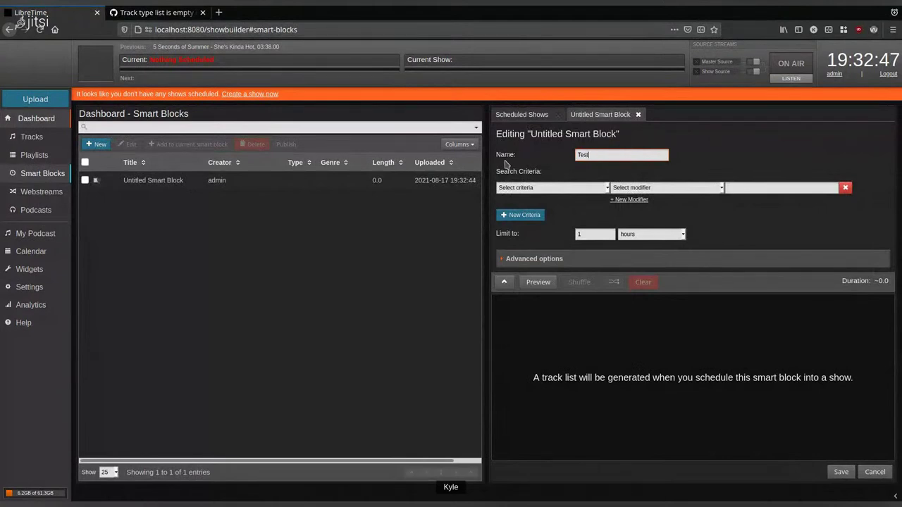
type(" Smart Block")
Step: Give the smart block the criterion Track Type is Music, limit it to time remaining in show, and save it
left_click(550, 195)
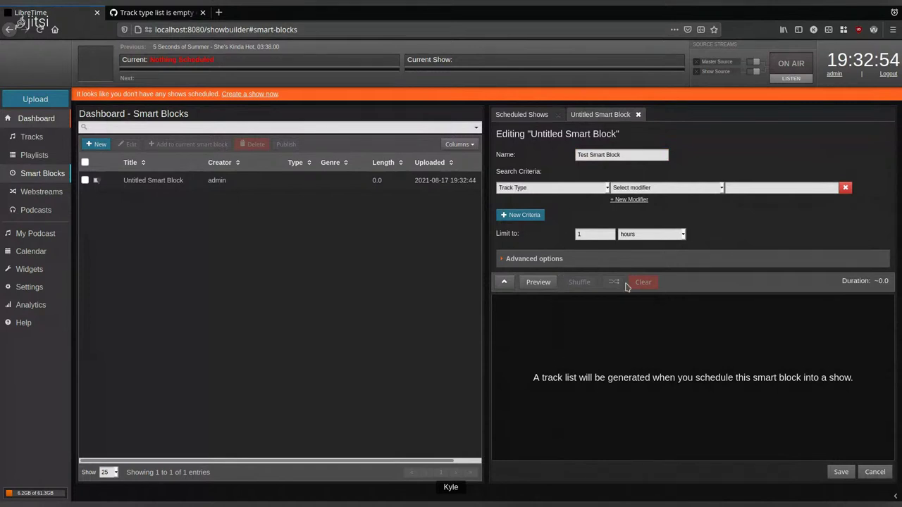
left_click(677, 189)
left_click(668, 215)
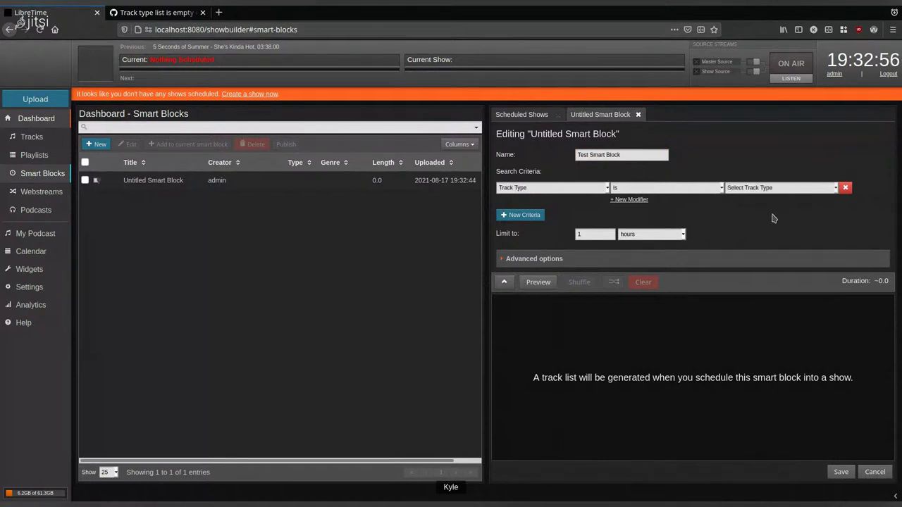
left_click(770, 226)
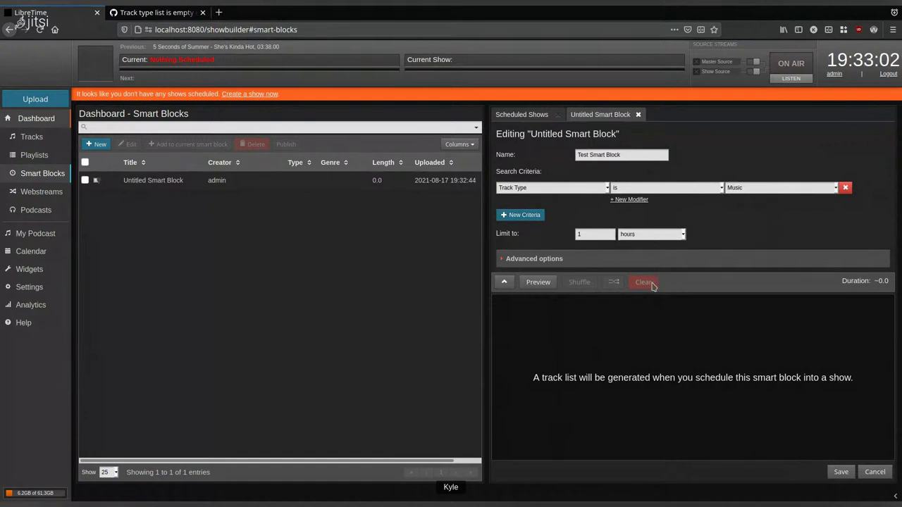
key("t")
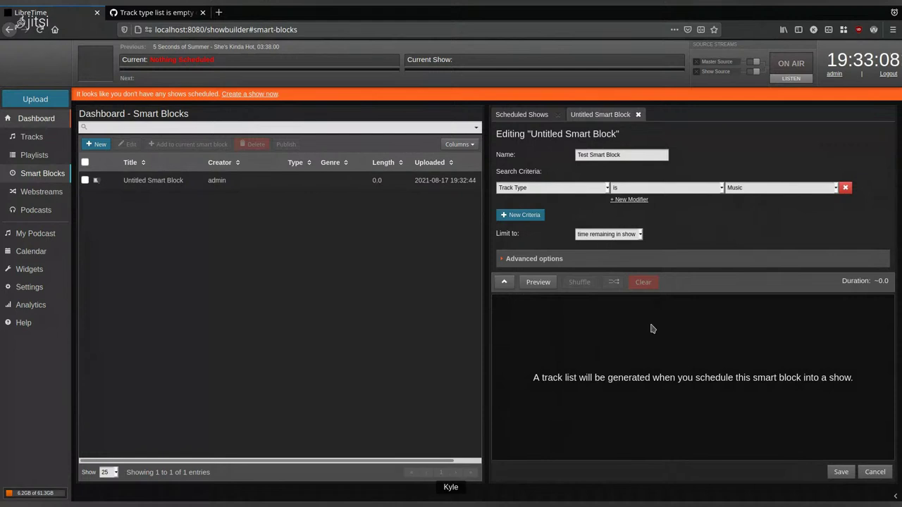
left_click(843, 471)
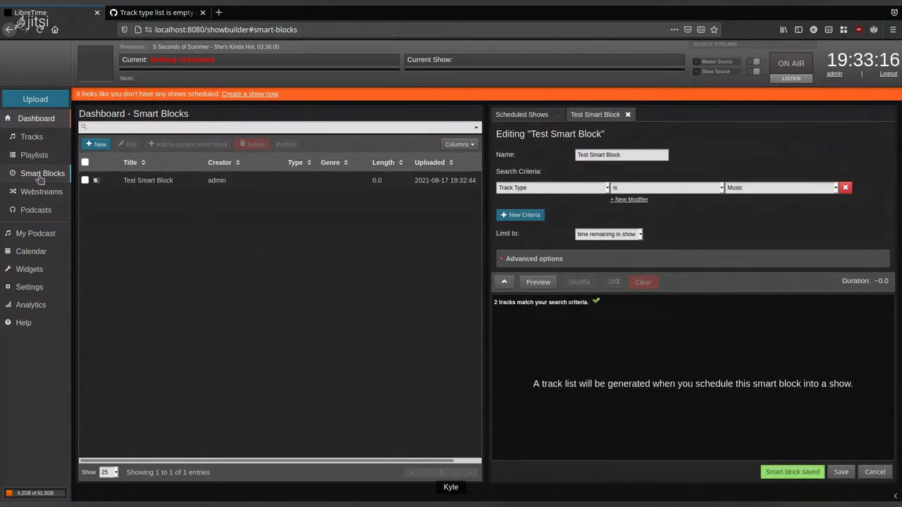
Step: Create a new playlist in the dashboard and name it "Test Playlist"
left_click(35, 154)
left_click(92, 145)
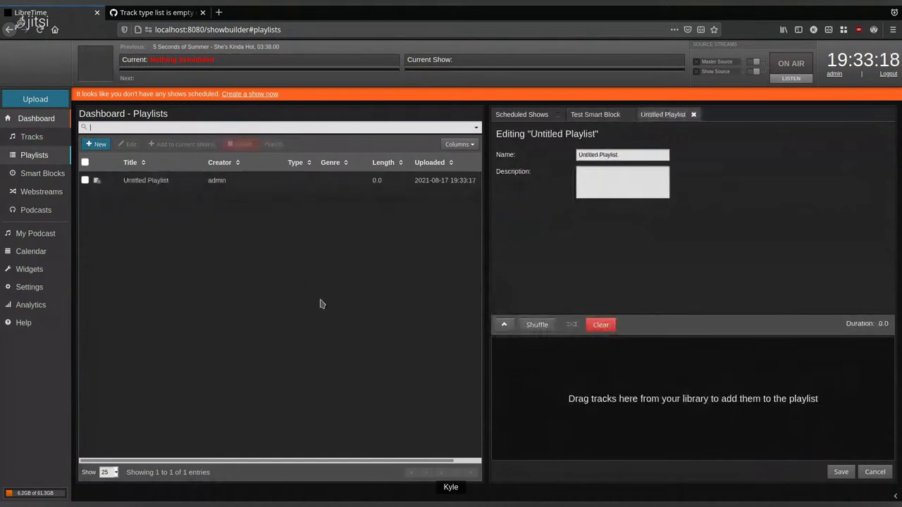
triple_click(636, 158)
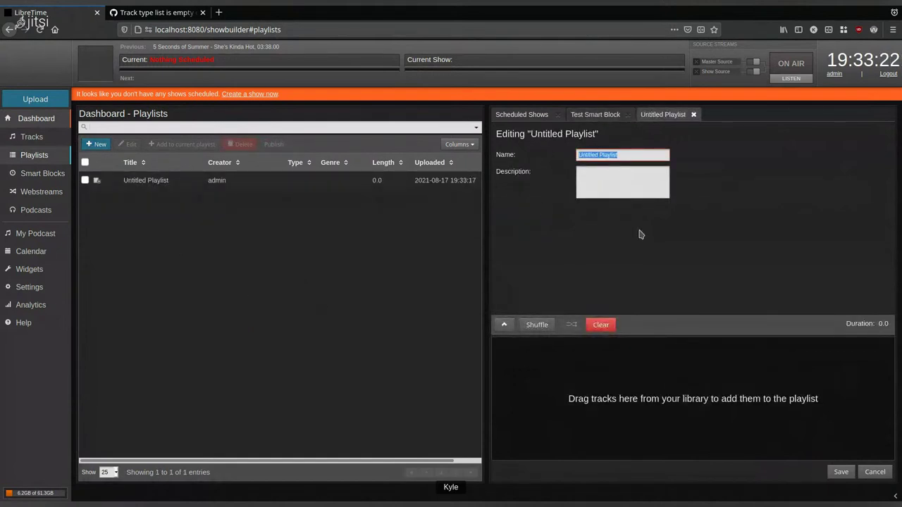
type("Tets")
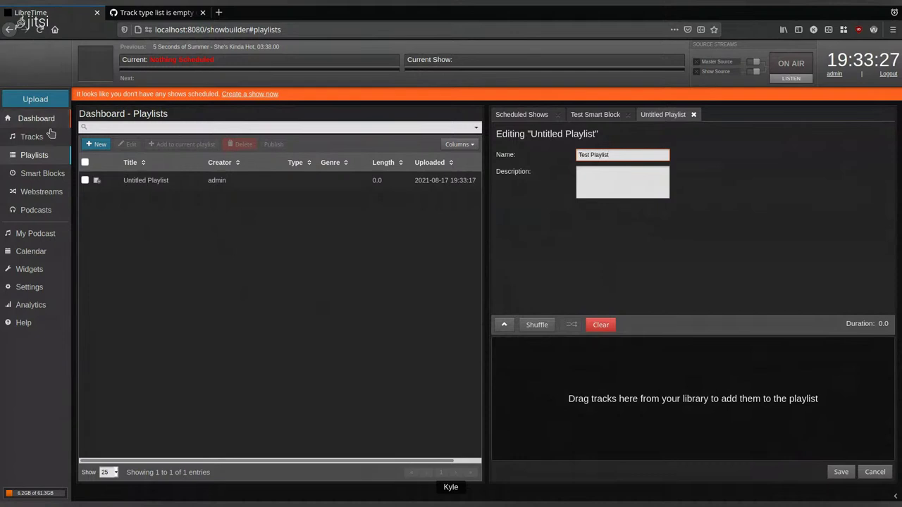
Step: Add the tracks "She's Kinda Hot" and "Bungalow" to the playlist and save it
left_click(31, 137)
left_click_drag(153, 182, 639, 381)
left_click_drag(211, 200, 638, 386)
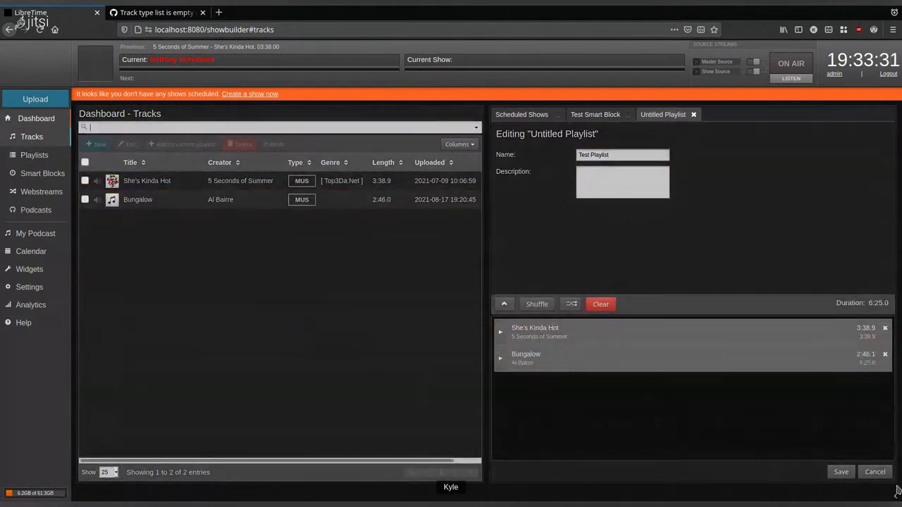
left_click(848, 473)
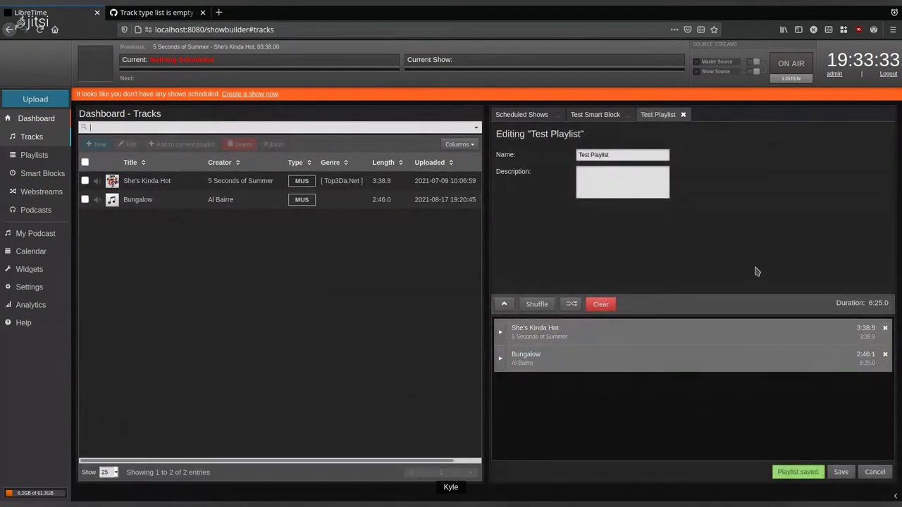
left_click(598, 119)
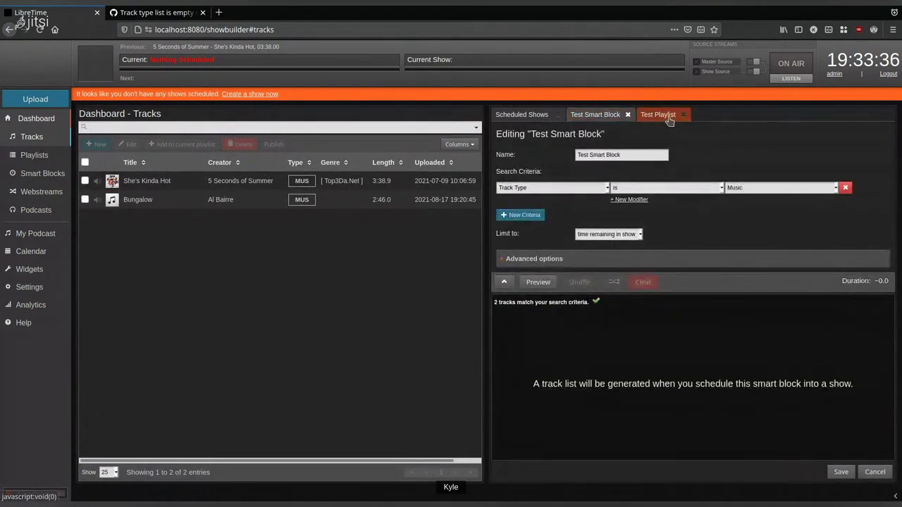
left_click(657, 115)
left_click(595, 116)
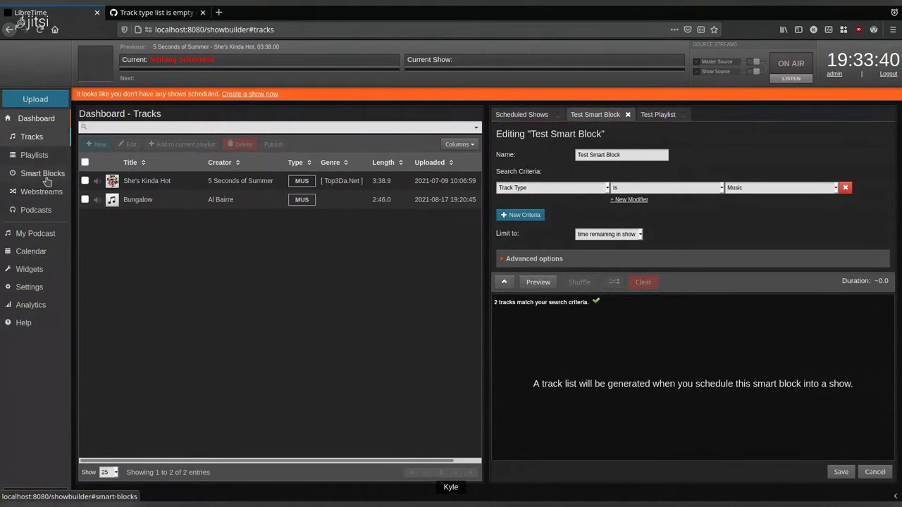
Step: Start a new show in the calendar and name it "Demo Show"
left_click(60, 257)
left_click(107, 117)
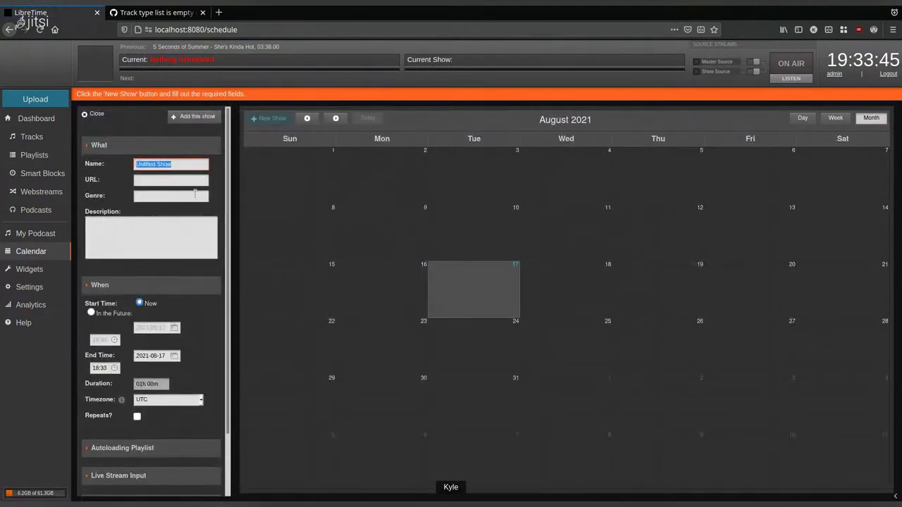
type("Demo Sh")
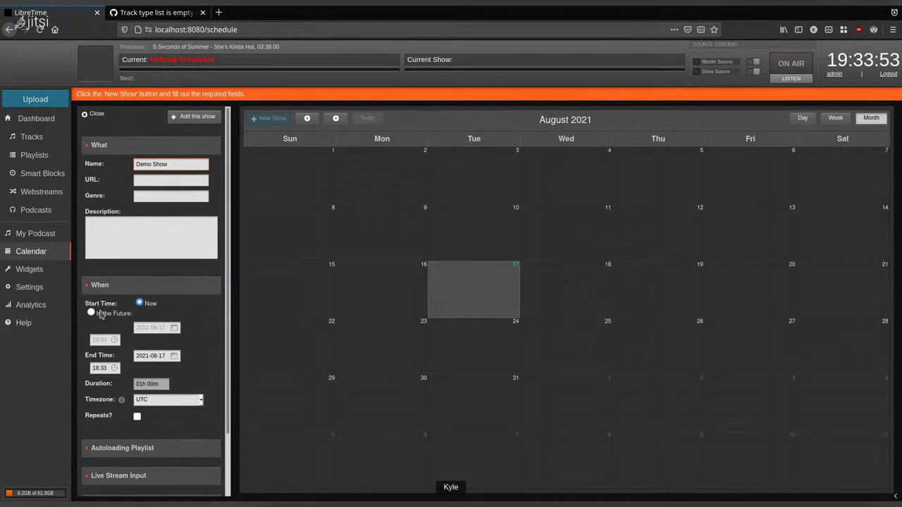
Step: Schedule the show in the future on 2021-08-17 from 19:35 to 20:35 and add it to the calendar
left_click(103, 321)
left_click(91, 313)
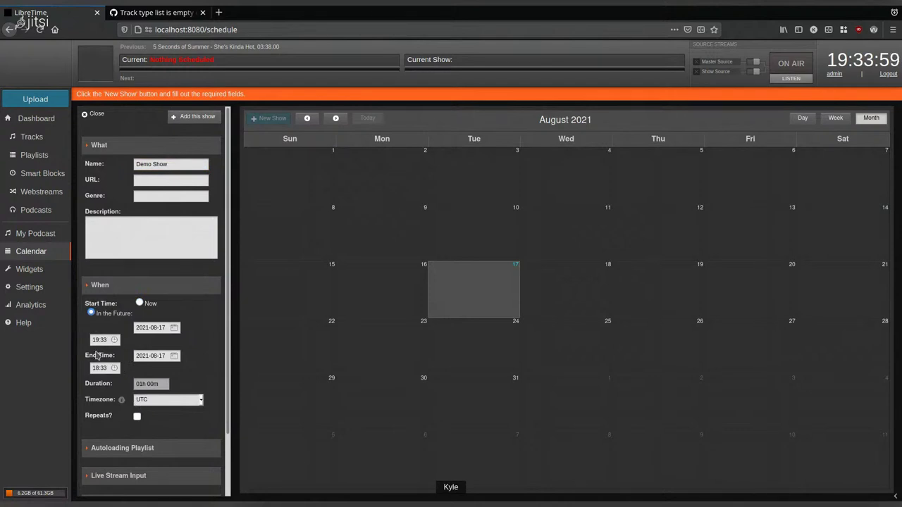
left_click(98, 340)
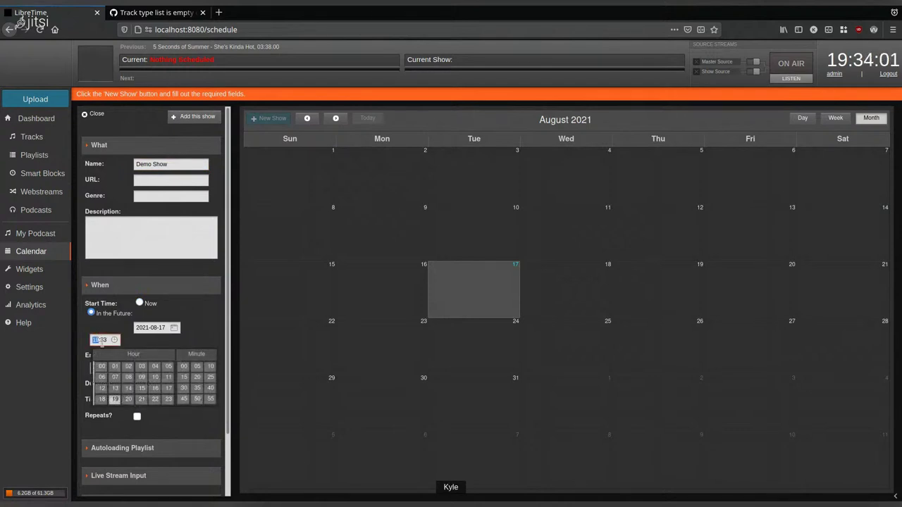
left_click(105, 341)
type("5")
left_click(117, 326)
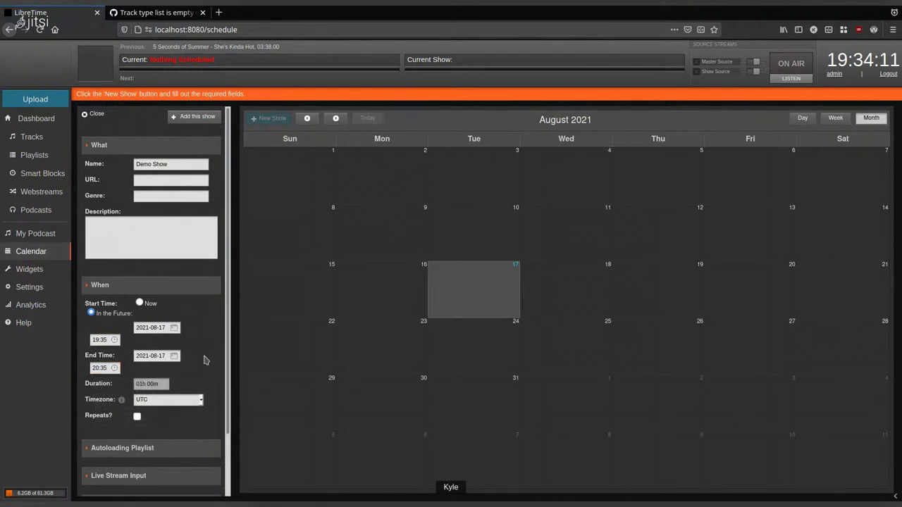
scroll(205, 361, "down", 2)
left_click(186, 484)
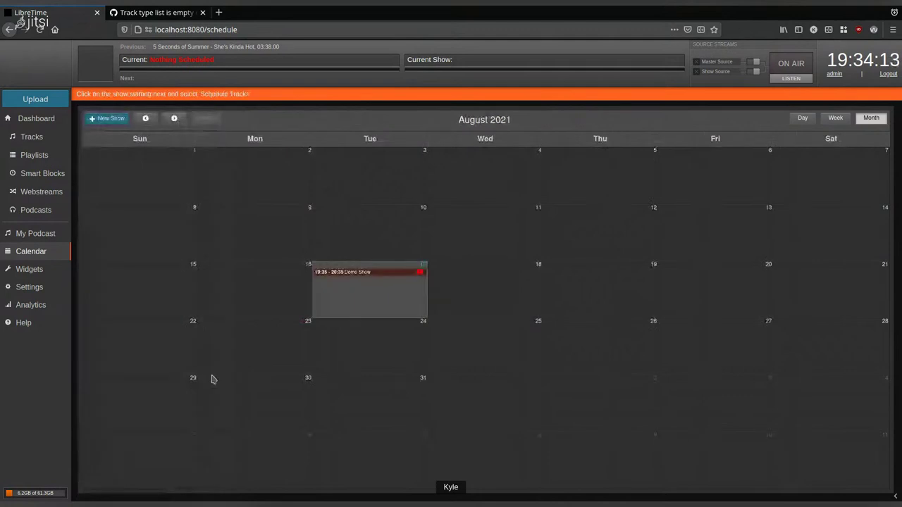
Step: Open track scheduling for Demo Show on 17 August and add the track "She's Kinda Hot" to it
left_click(379, 281)
left_click(394, 283)
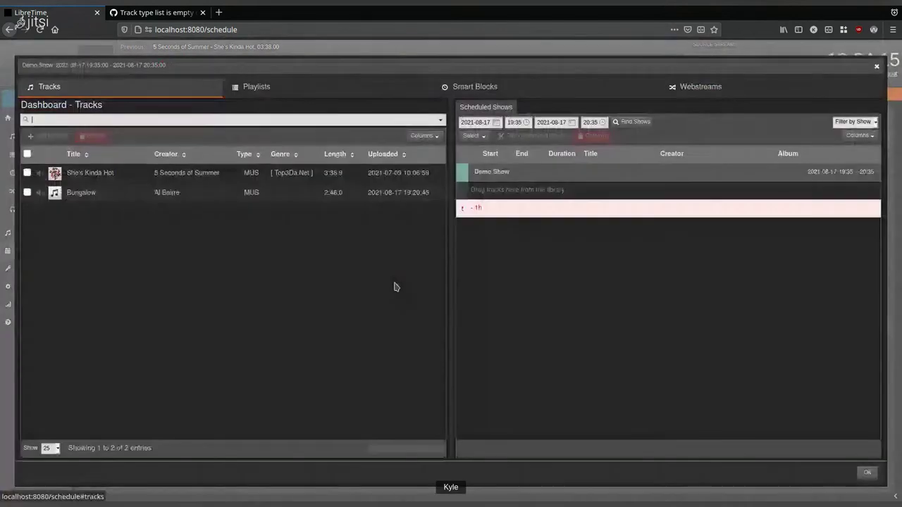
left_click_drag(125, 175, 556, 182)
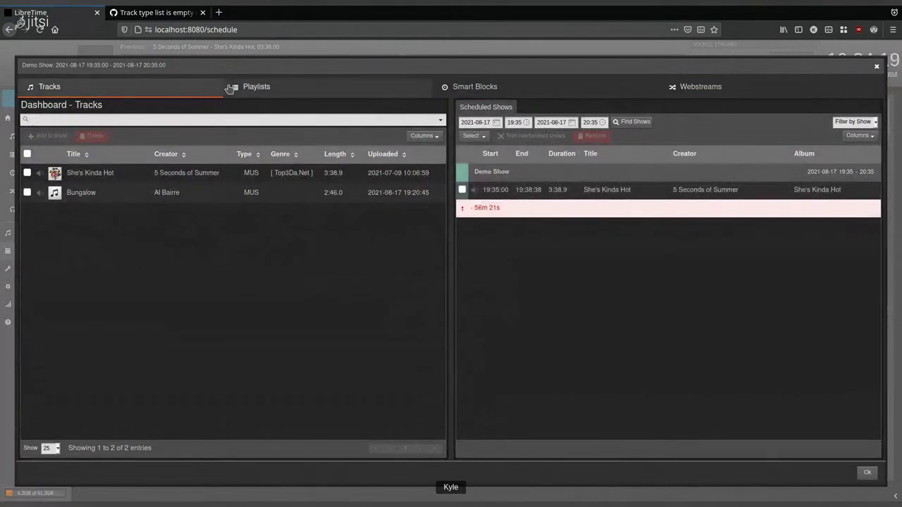
Step: Add "Test Playlist" and "Test Smart Block" to the end of Demo Show and confirm the schedule
left_click(233, 87)
left_click_drag(84, 172, 643, 208)
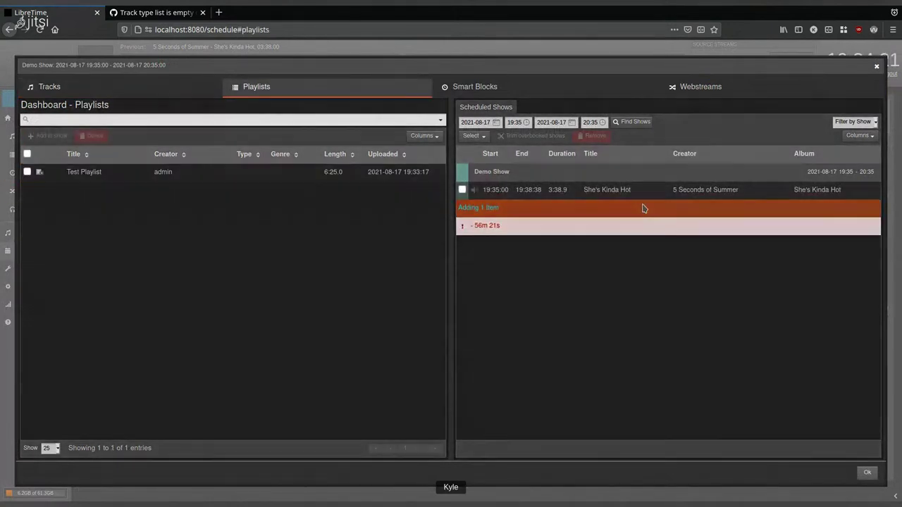
left_click(553, 86)
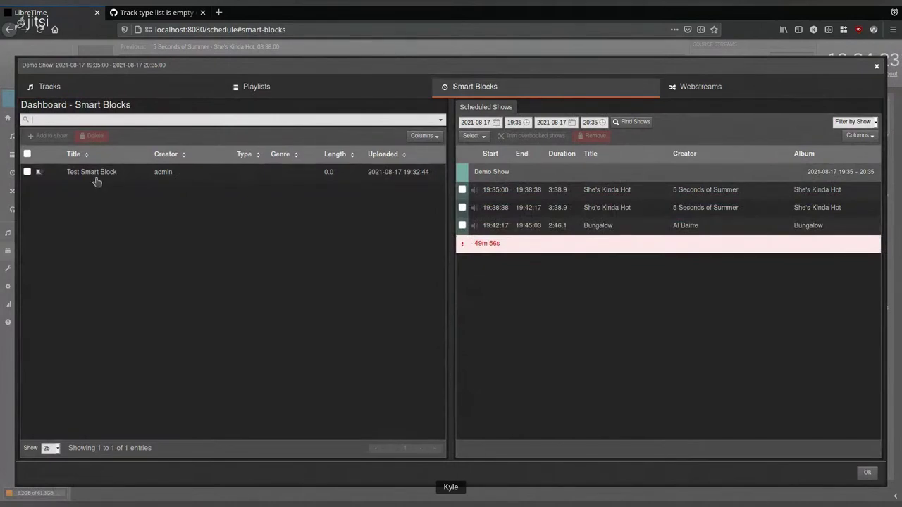
left_click_drag(98, 182, 676, 256)
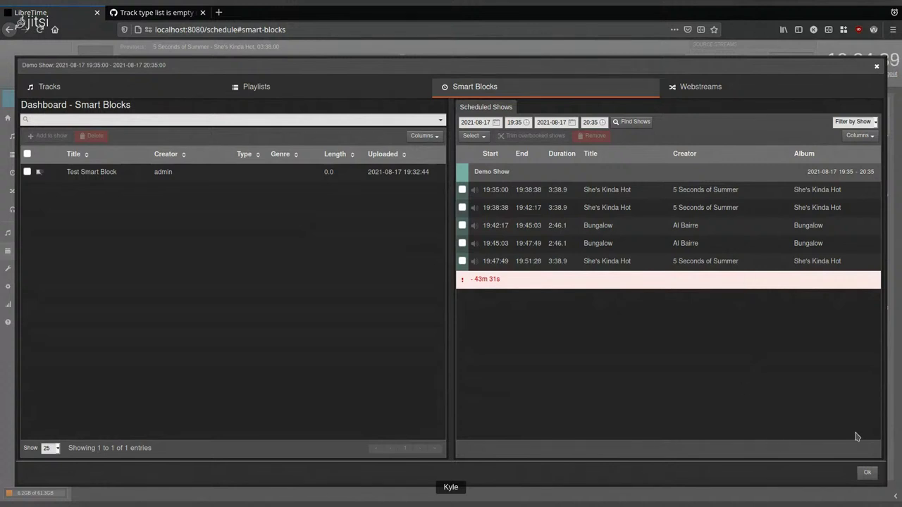
left_click(866, 475)
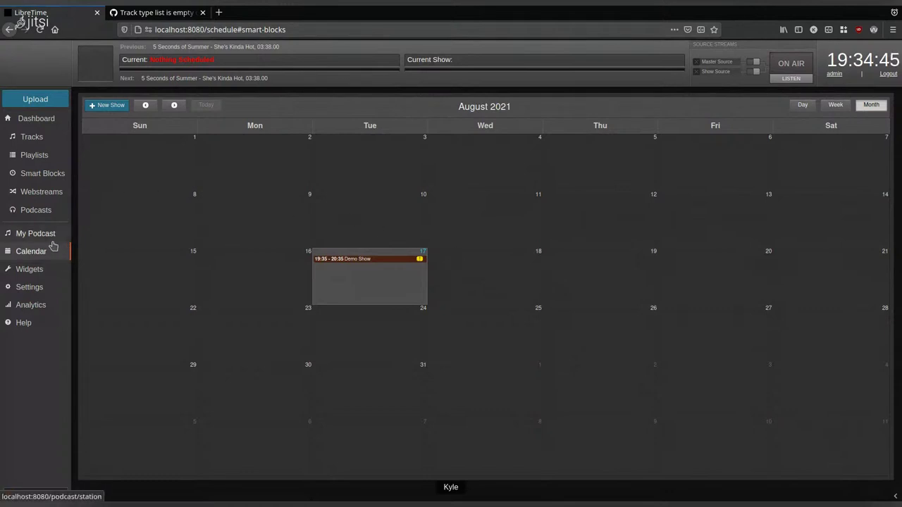
Step: Review the stream settings, save them with the stream restart accepted, and reload the page
left_click(32, 287)
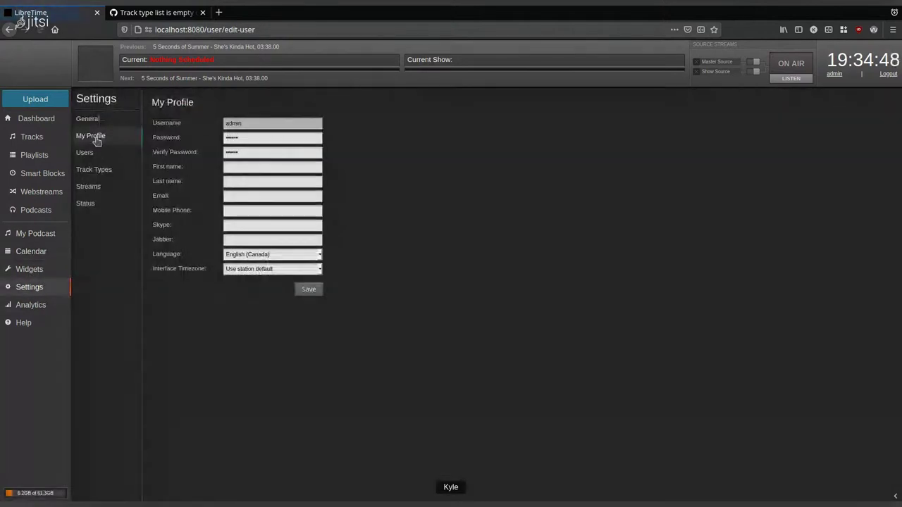
left_click(89, 187)
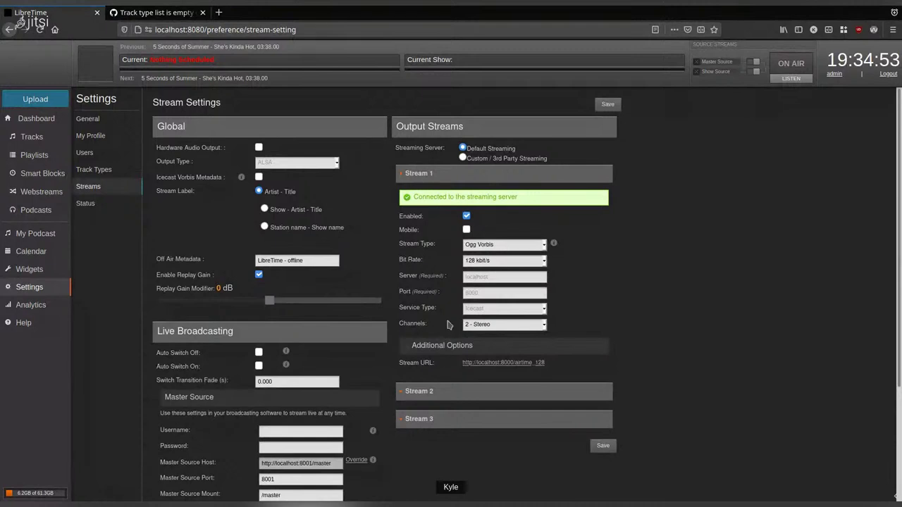
scroll(398, 477, "down", 3)
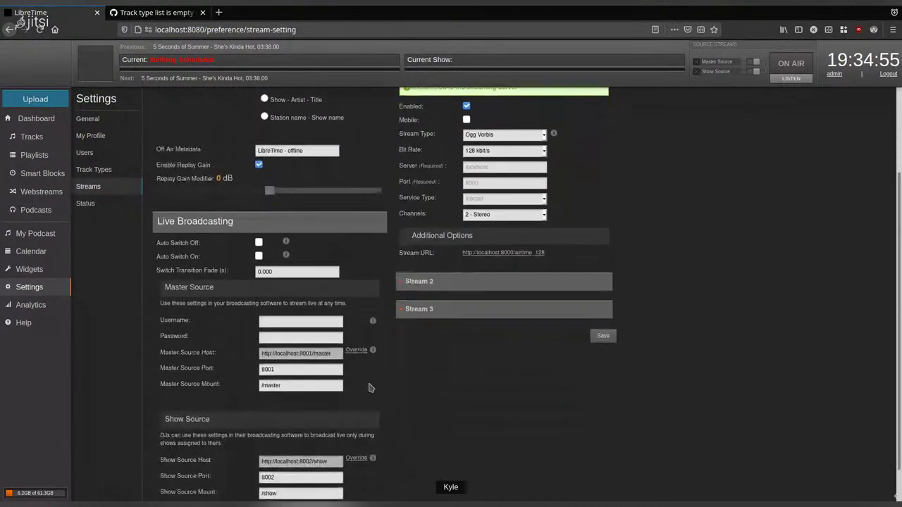
scroll(289, 320, "down", 1)
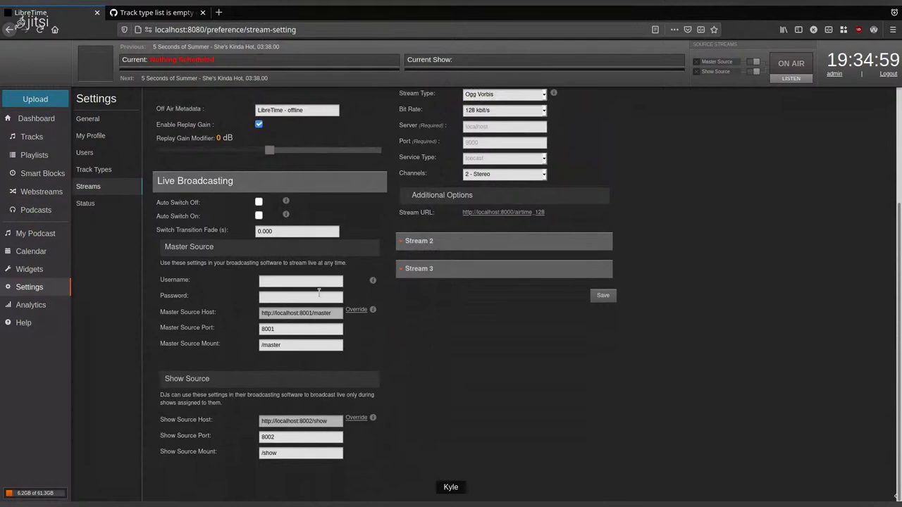
scroll(356, 296, "up", 2)
left_click(594, 372)
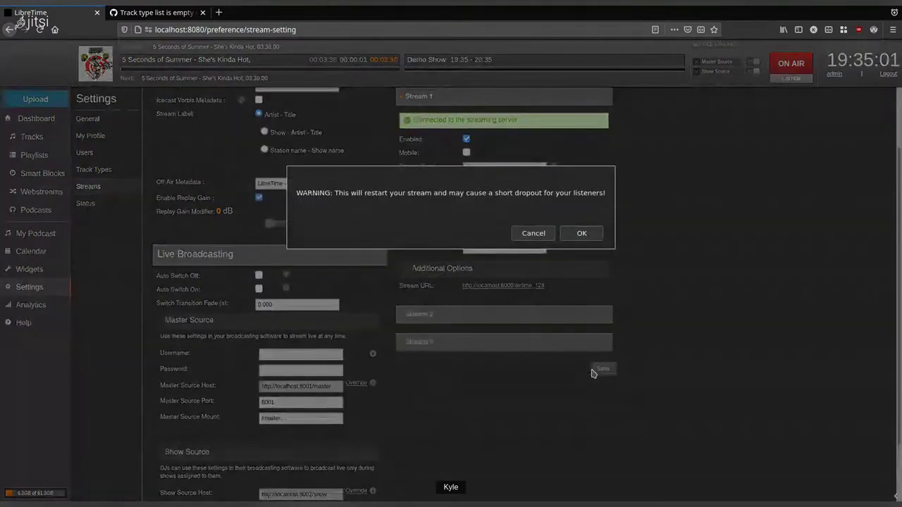
left_click(582, 234)
key("F5")
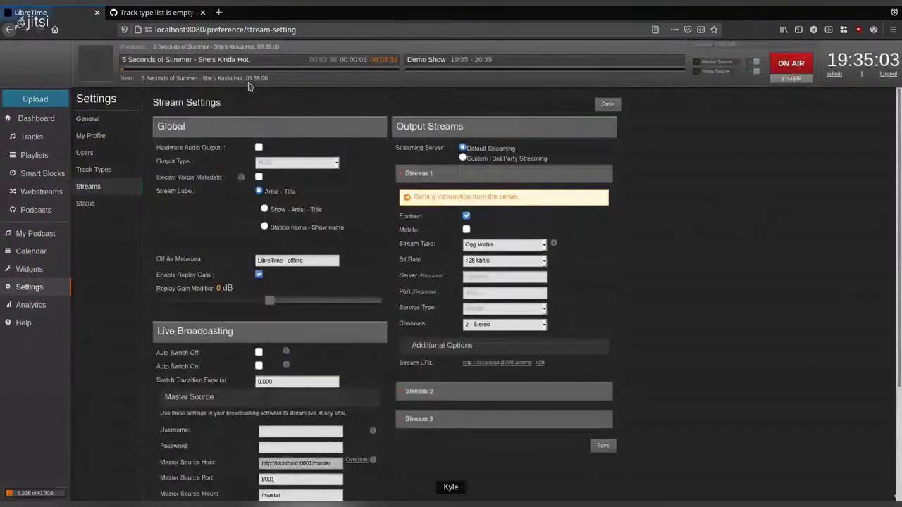
Step: Try to open localhost:8000/ in a new browser tab without a protocol prefix and dismiss the application chooser
left_click(219, 14)
type("local")
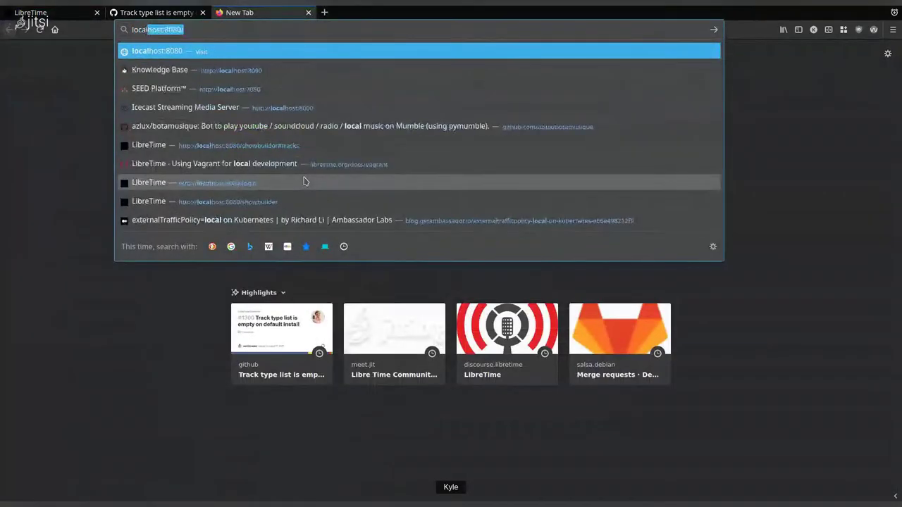
key("Right")
key("BackSpace")
key("BackSpace")
key("BackSpace")
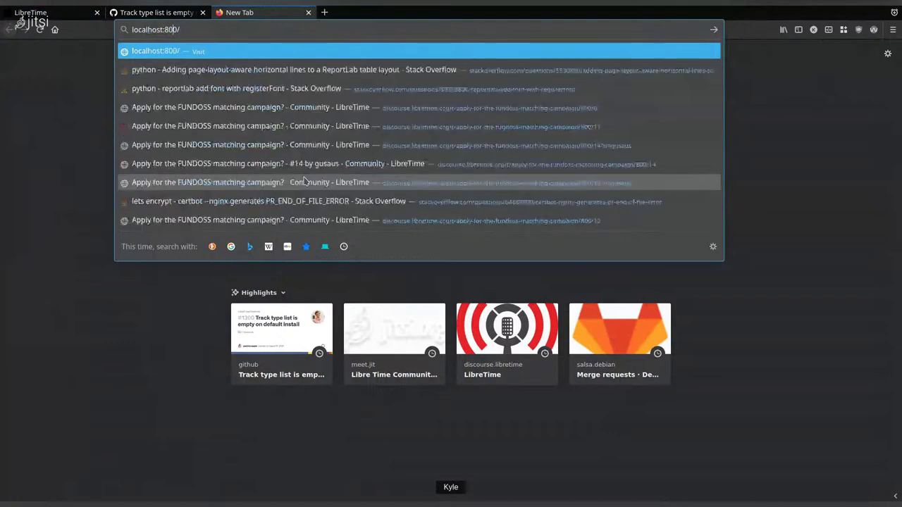
type("0")
key("Return")
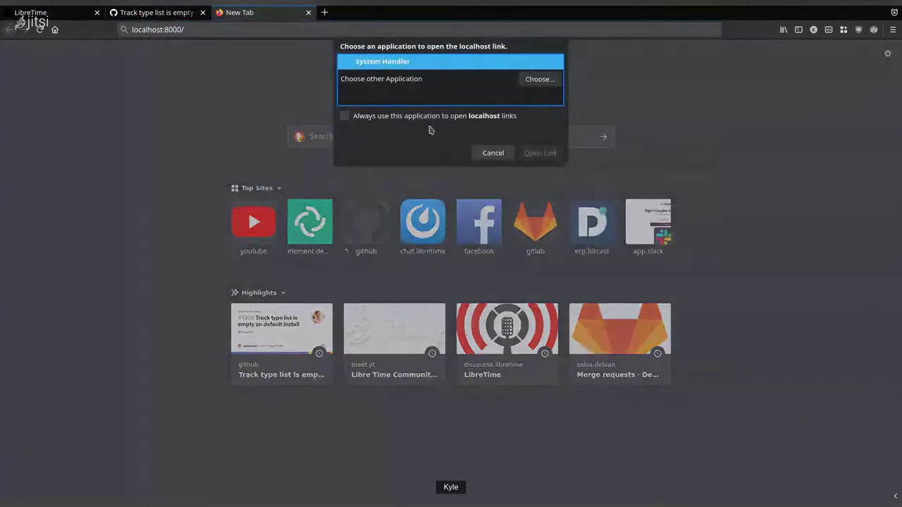
left_click(492, 153)
left_click(134, 30)
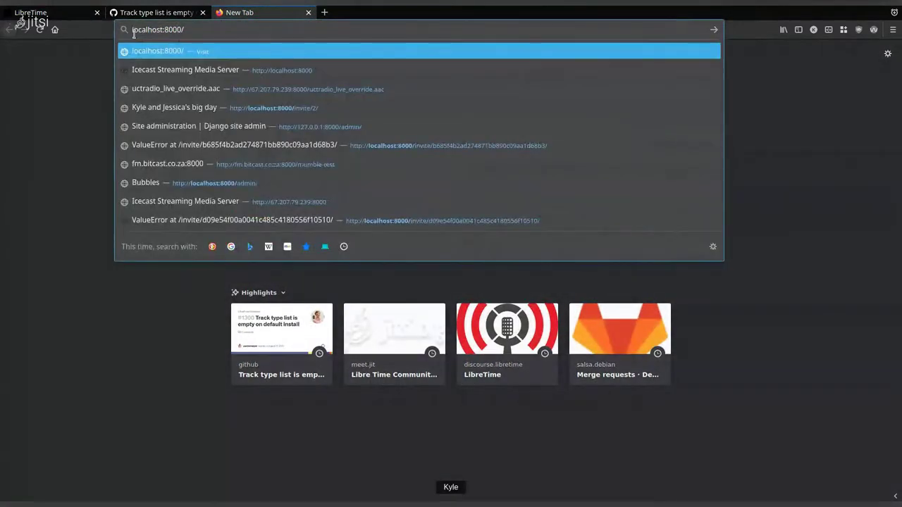
type("http://")
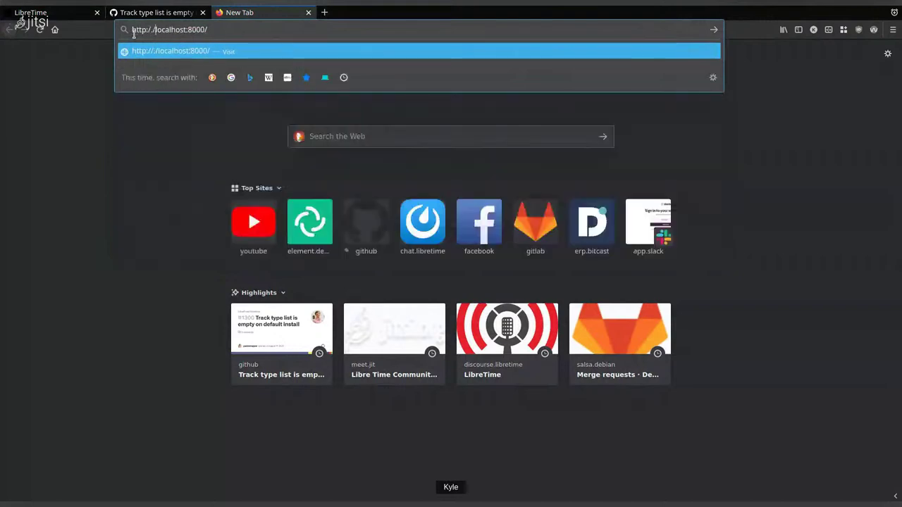
key("Return")
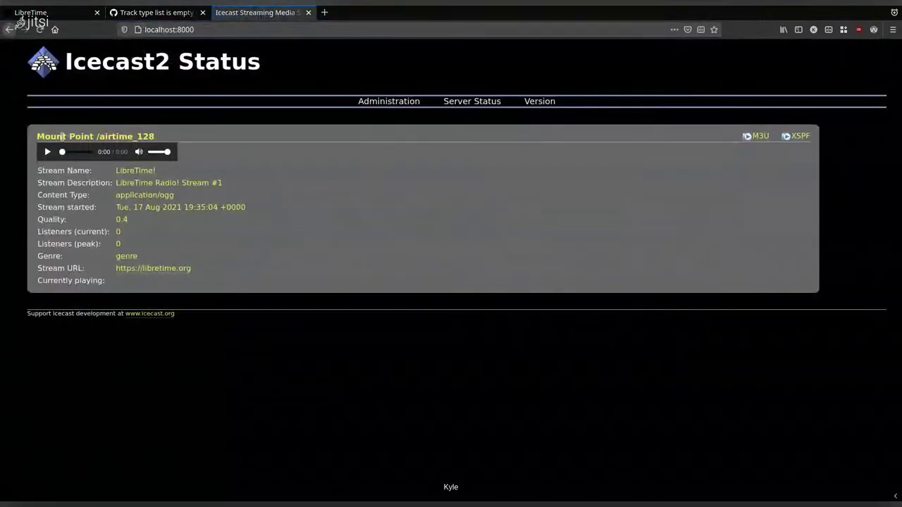
left_click(49, 152)
Step: Return to the LibreTime stream settings and mute the Icecast browser tab
left_click(130, 10)
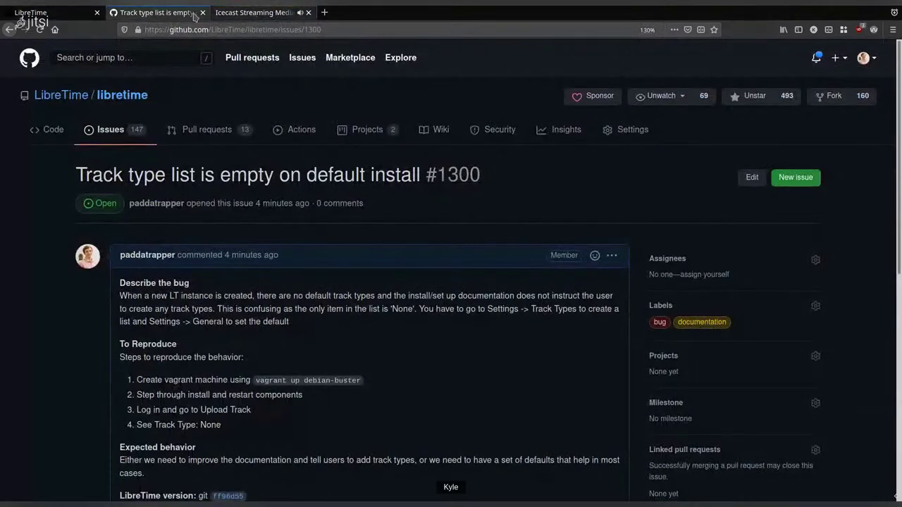
left_click(65, 14)
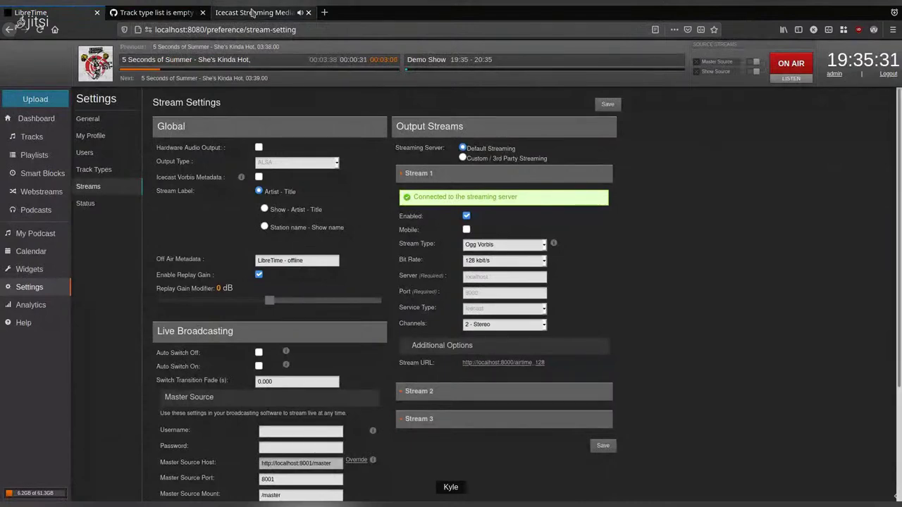
left_click(300, 12)
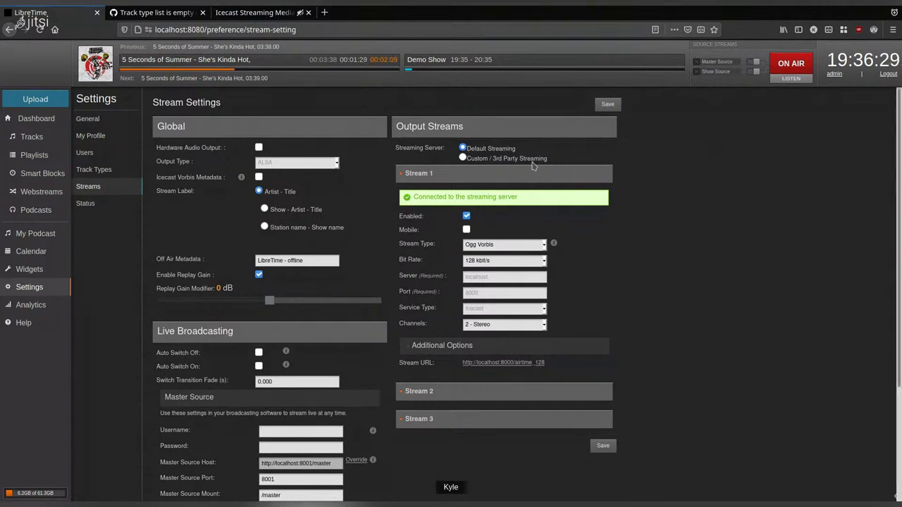
Step: Switch to GitHub, open the libretime repository's issue list and filter it by the bug label
left_click(162, 13)
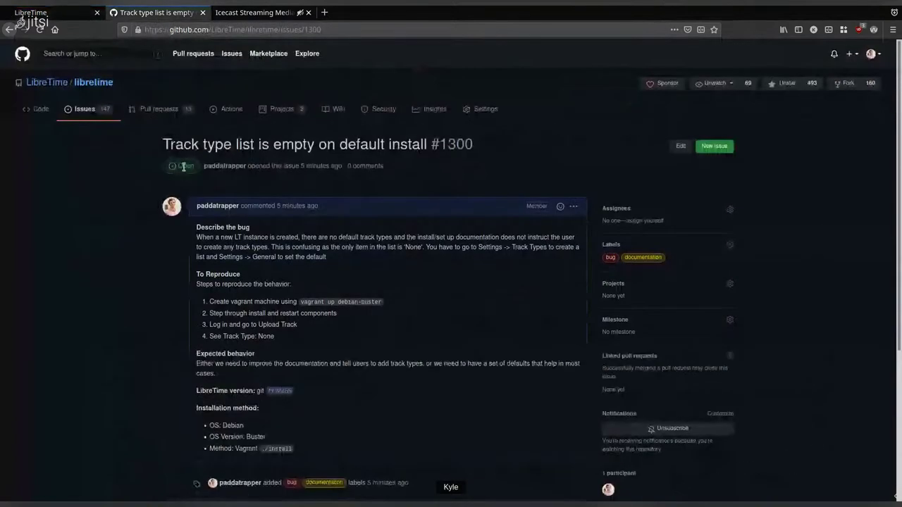
left_click(94, 111)
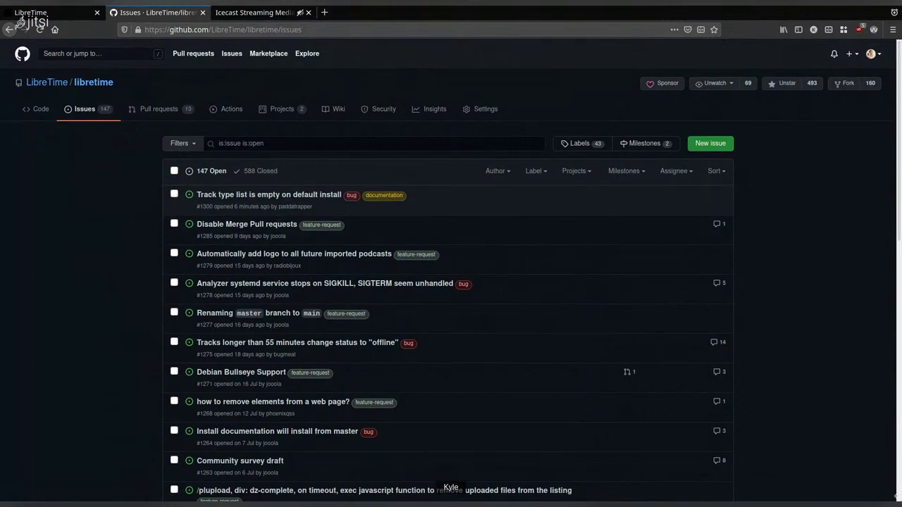
left_click(353, 196)
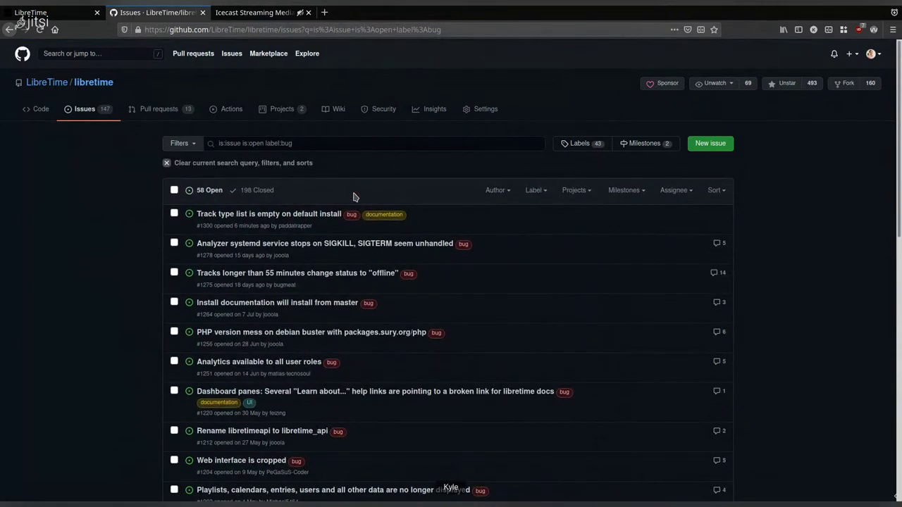
Step: Look through the open issues labelled bug and clear the label filter
scroll(279, 170, "down", 10)
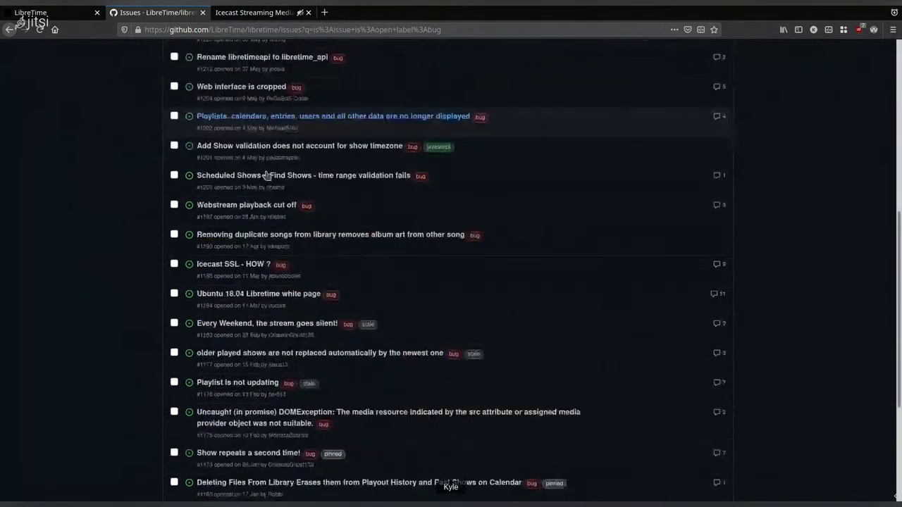
scroll(362, 332, "down", 2)
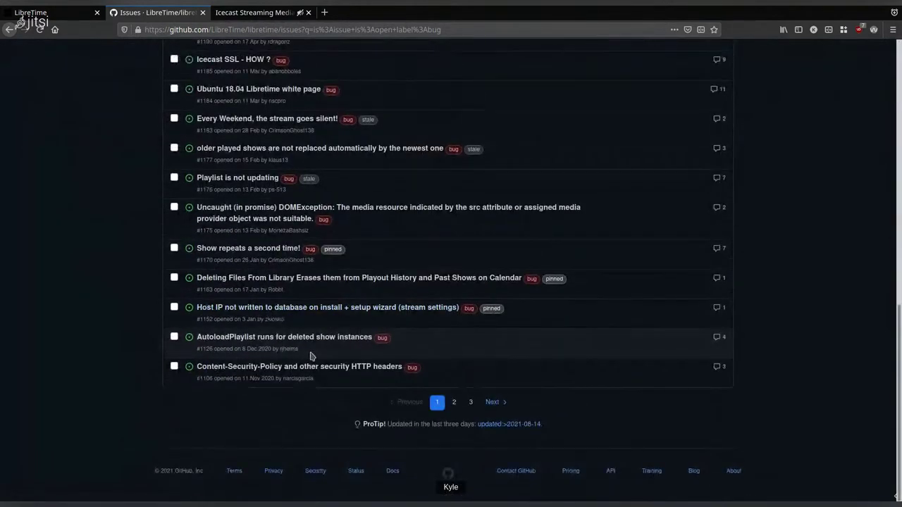
scroll(311, 356, "up", 3)
scroll(311, 356, "up", 6)
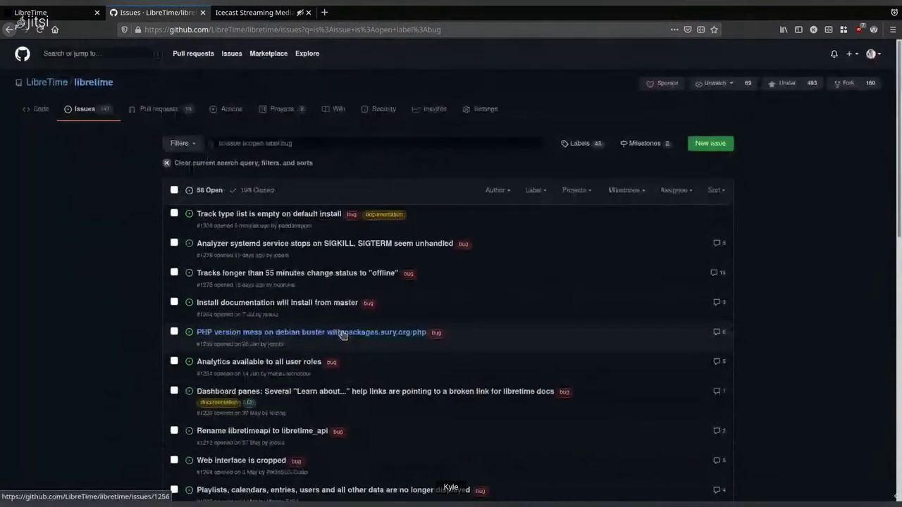
mouse_move(342, 333)
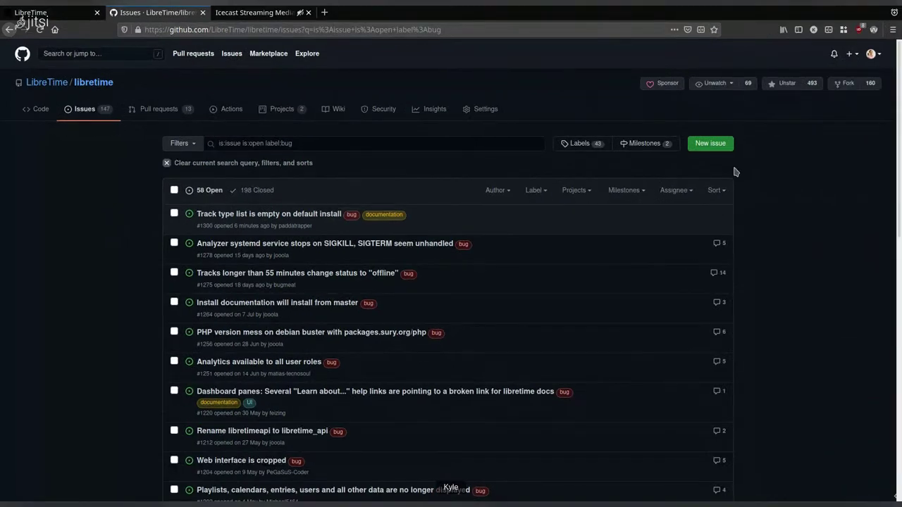
left_click(178, 165)
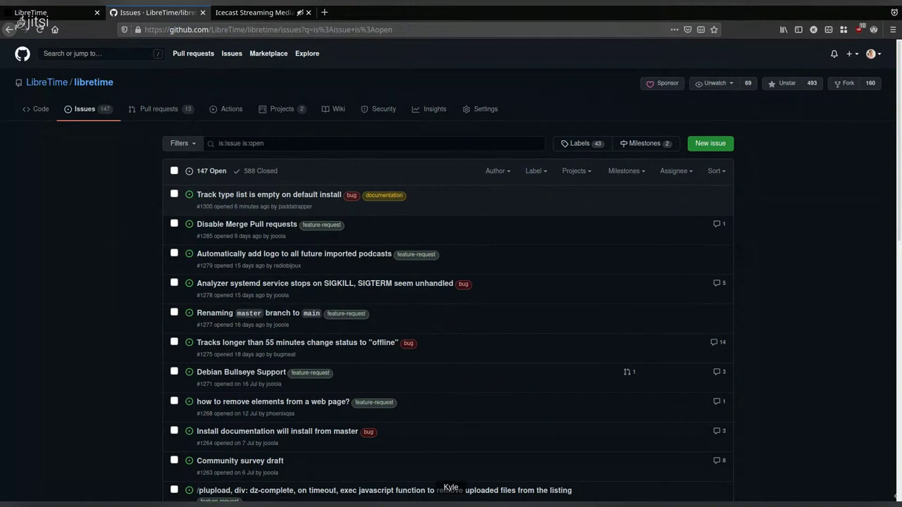
Step: Open the LibreTime Meetup Agenda document in a new browser tab and enlarge the page for reading
left_click(71, 16)
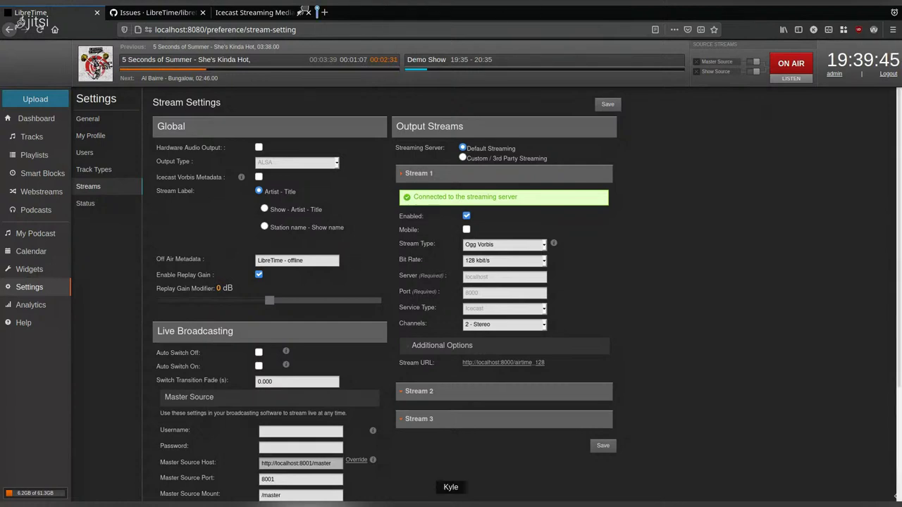
left_click(316, 15)
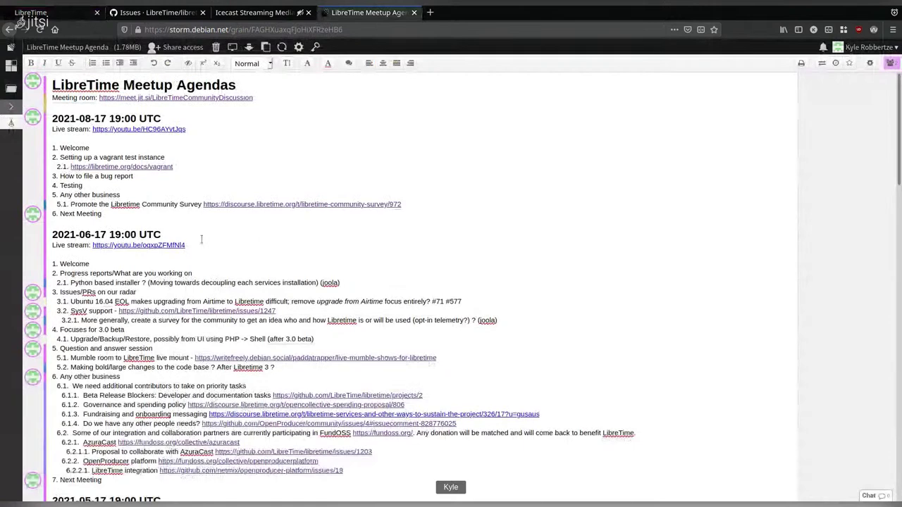
key("ctrl+plus")
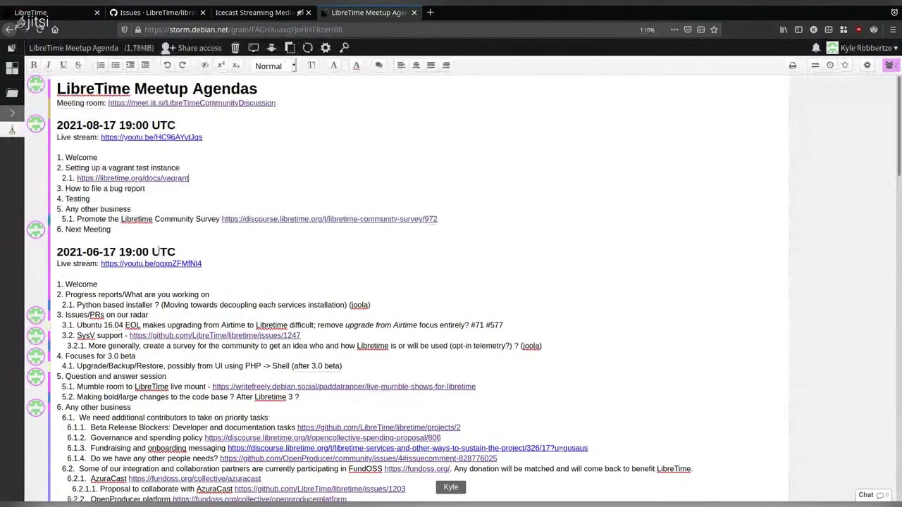
key("ctrl+plus")
key("ctrl+plus")
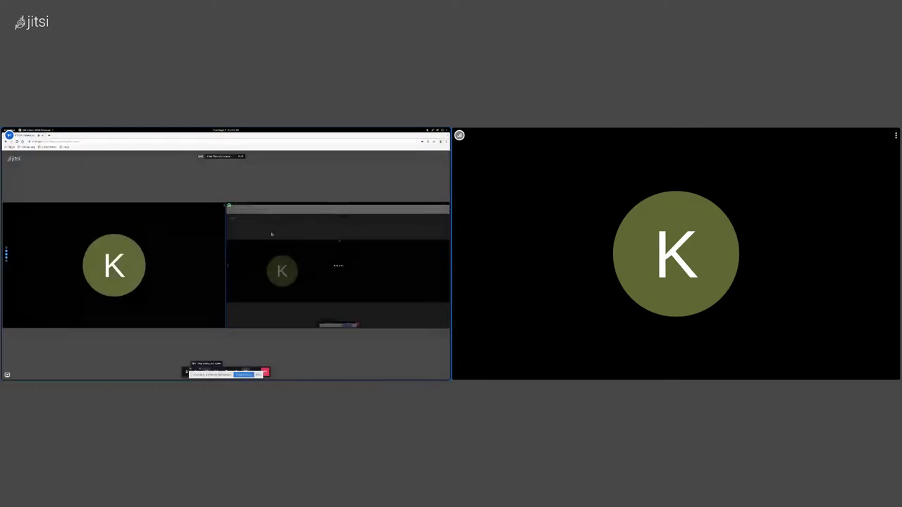
key("super")
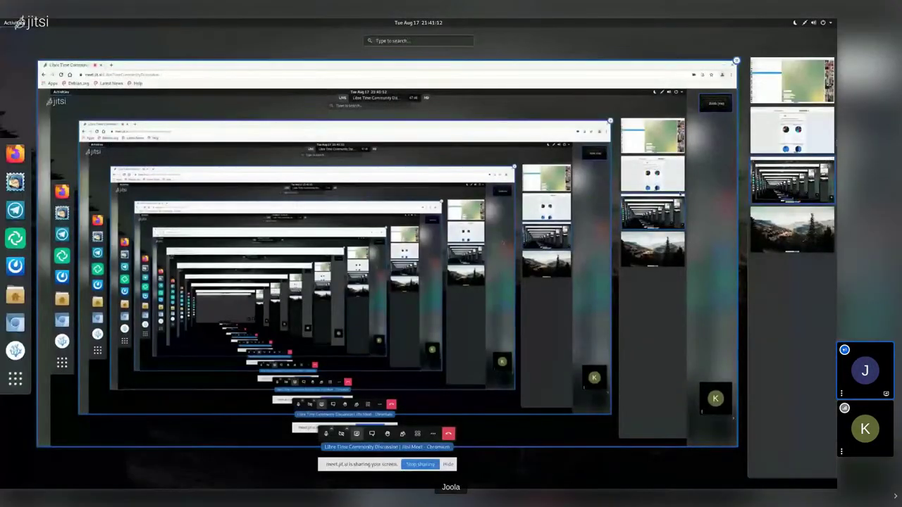